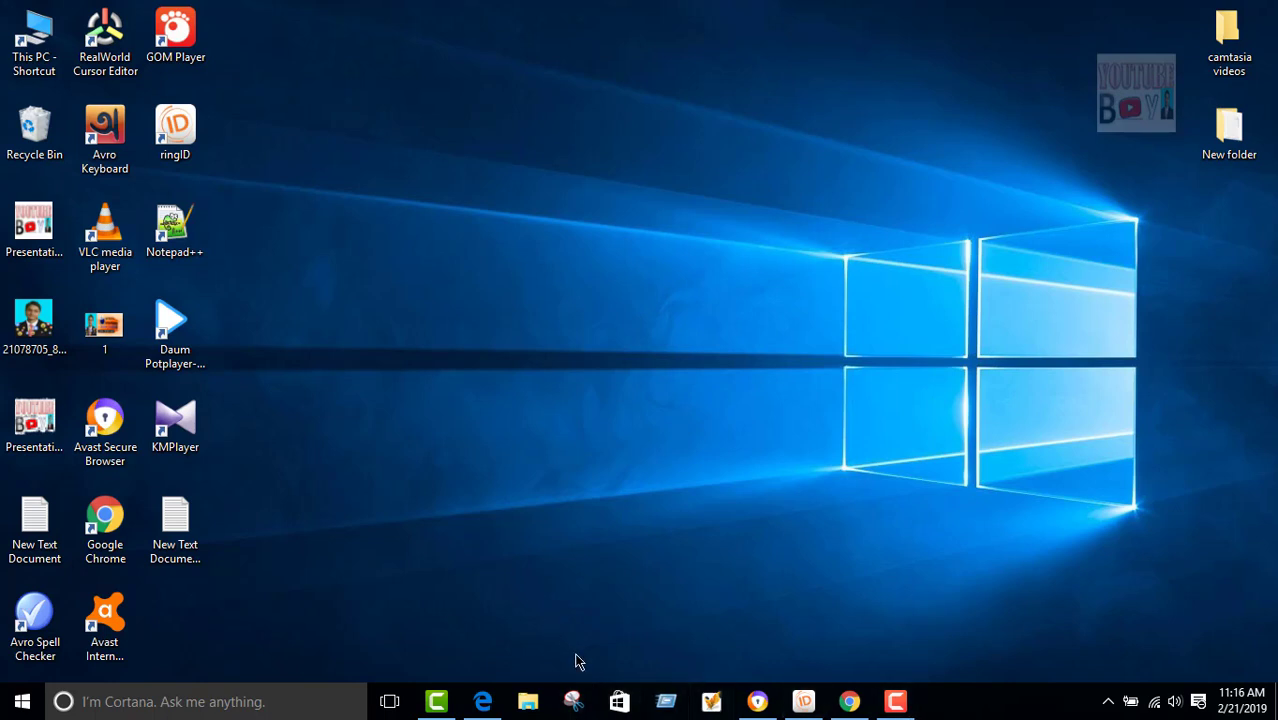
Step: Open the Snipping Tool and close it again
{"action": "left_click", "coordinate": [578, 700]}
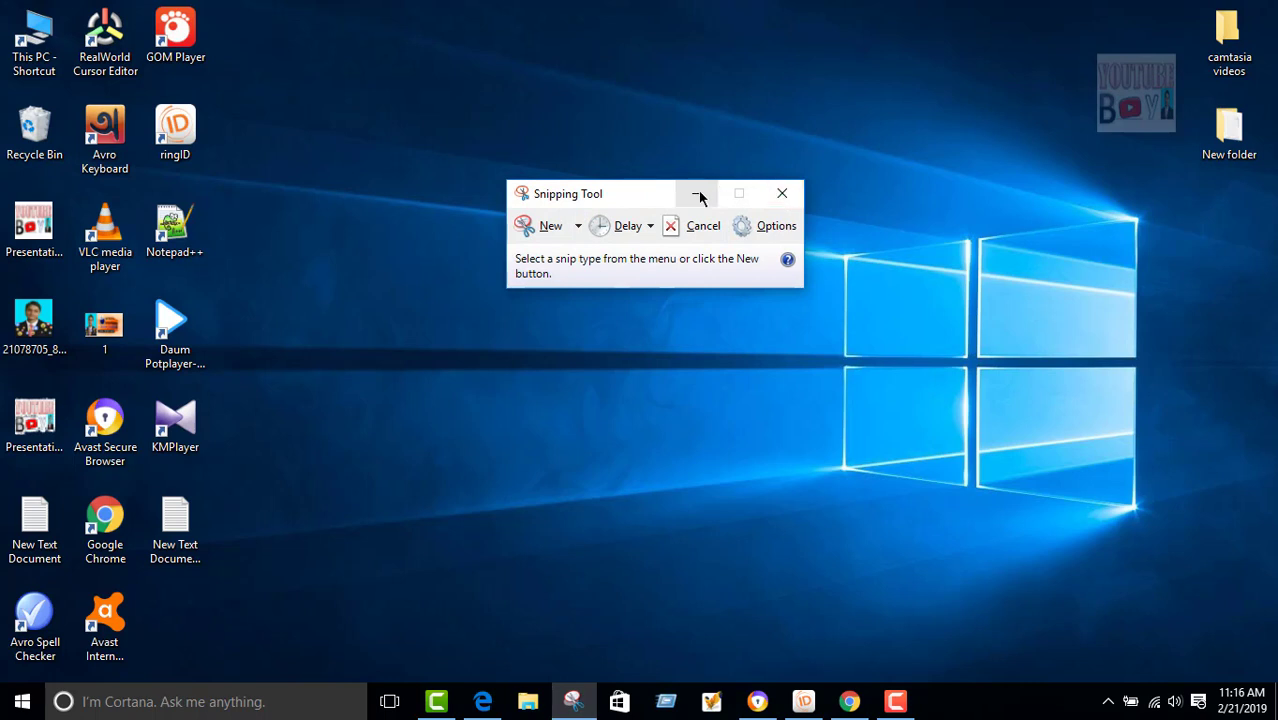
{"action": "left_click", "coordinate": [781, 194]}
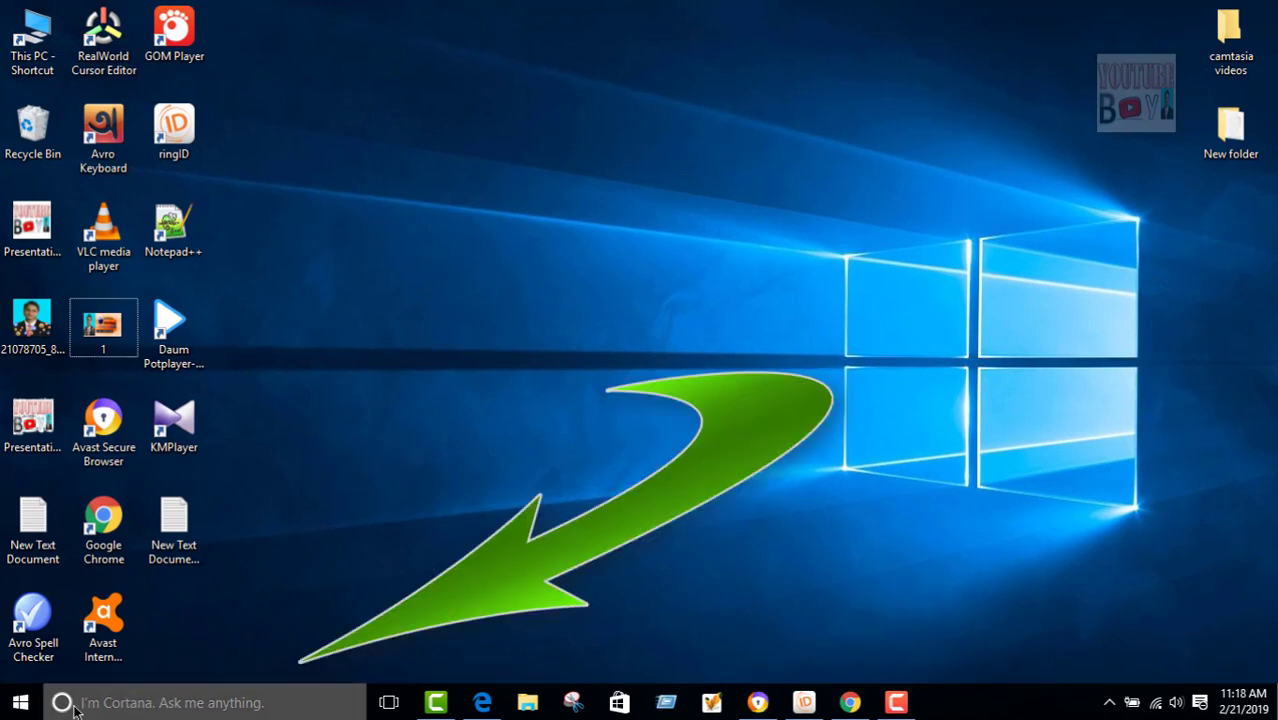
Step: Decline Cortana's setup offer, search Windows for "run" and open the Run desktop app
{"action": "left_click", "coordinate": [115, 706]}
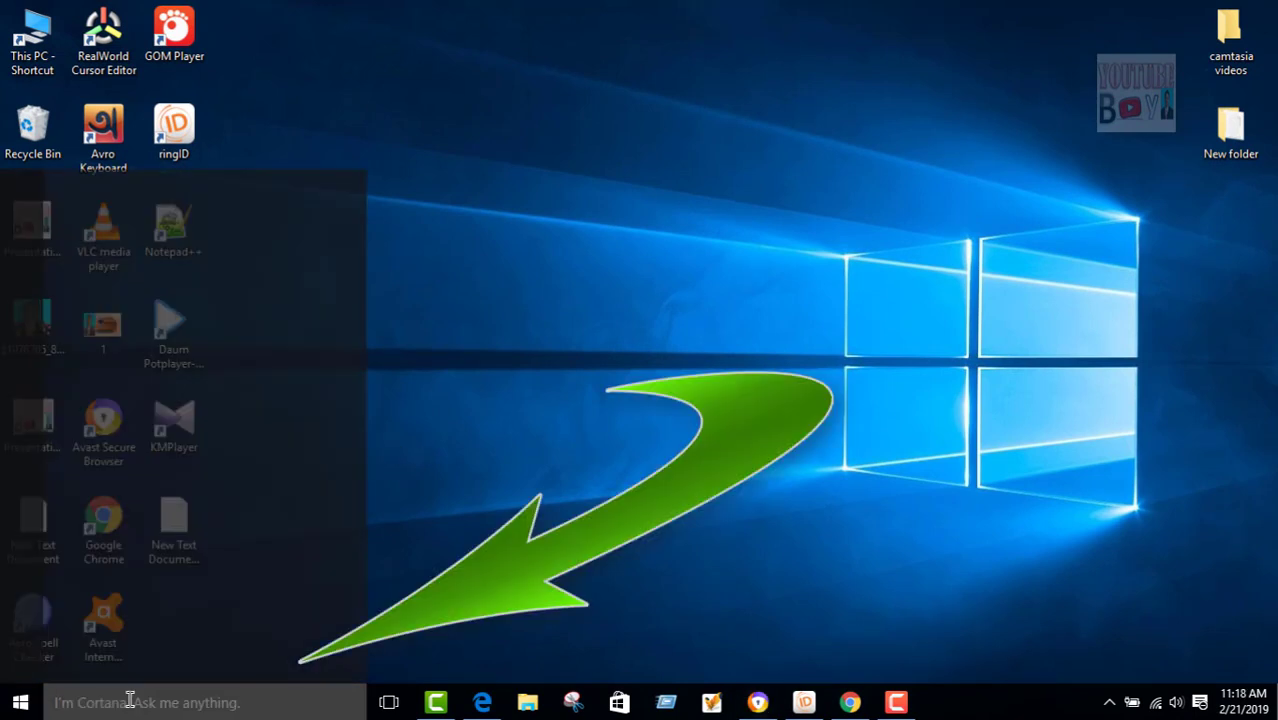
{"action": "left_click", "coordinate": [140, 664]}
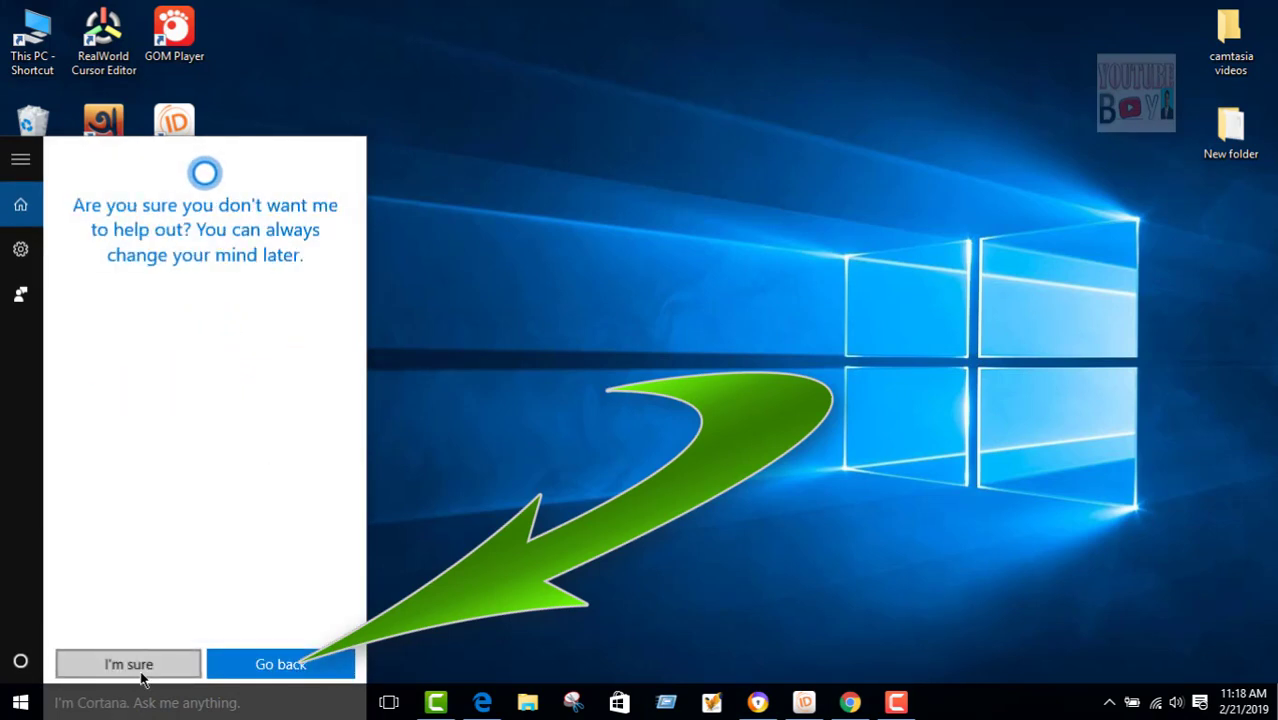
{"action": "left_click", "coordinate": [93, 700]}
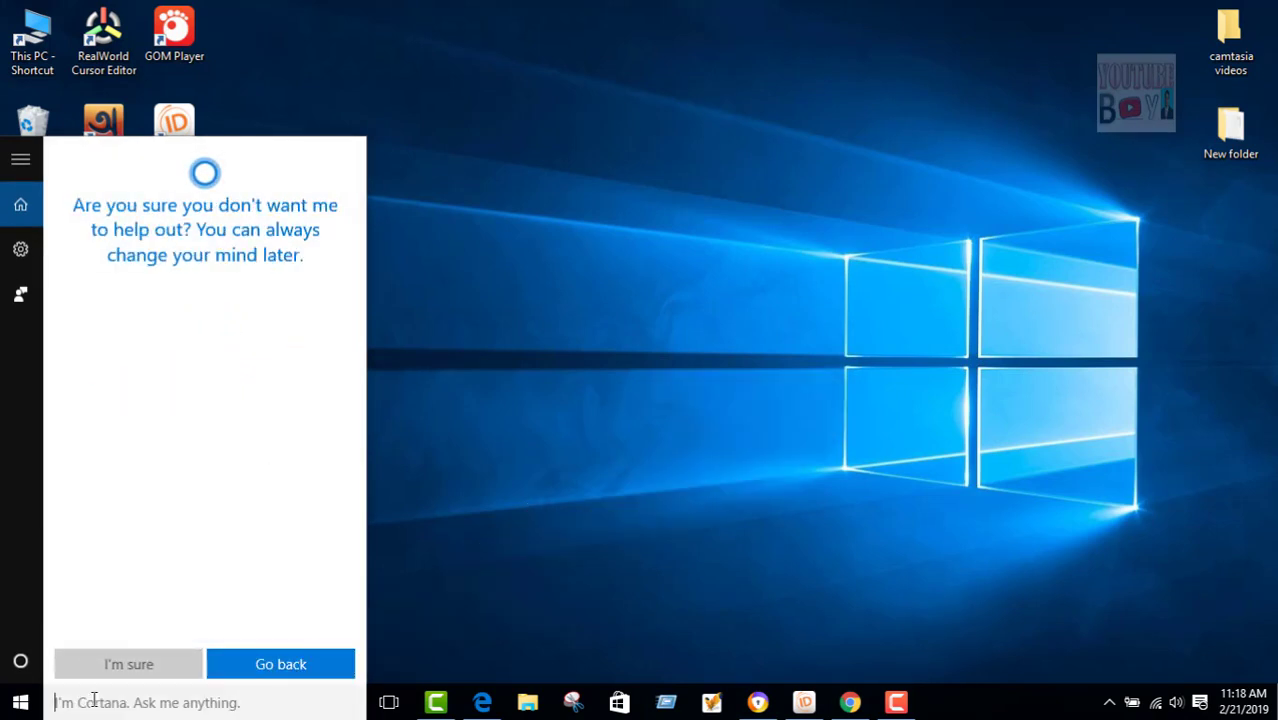
{"action": "type", "text": "run"}
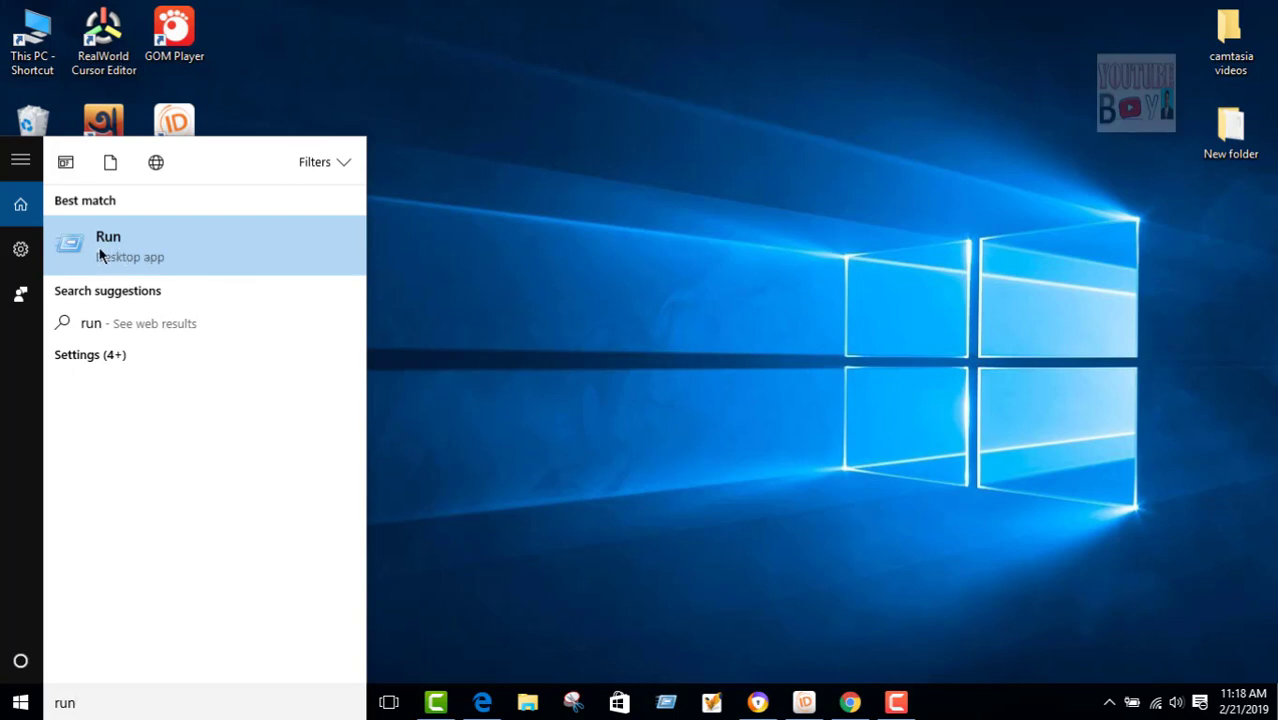
{"action": "right_click", "coordinate": [136, 250]}
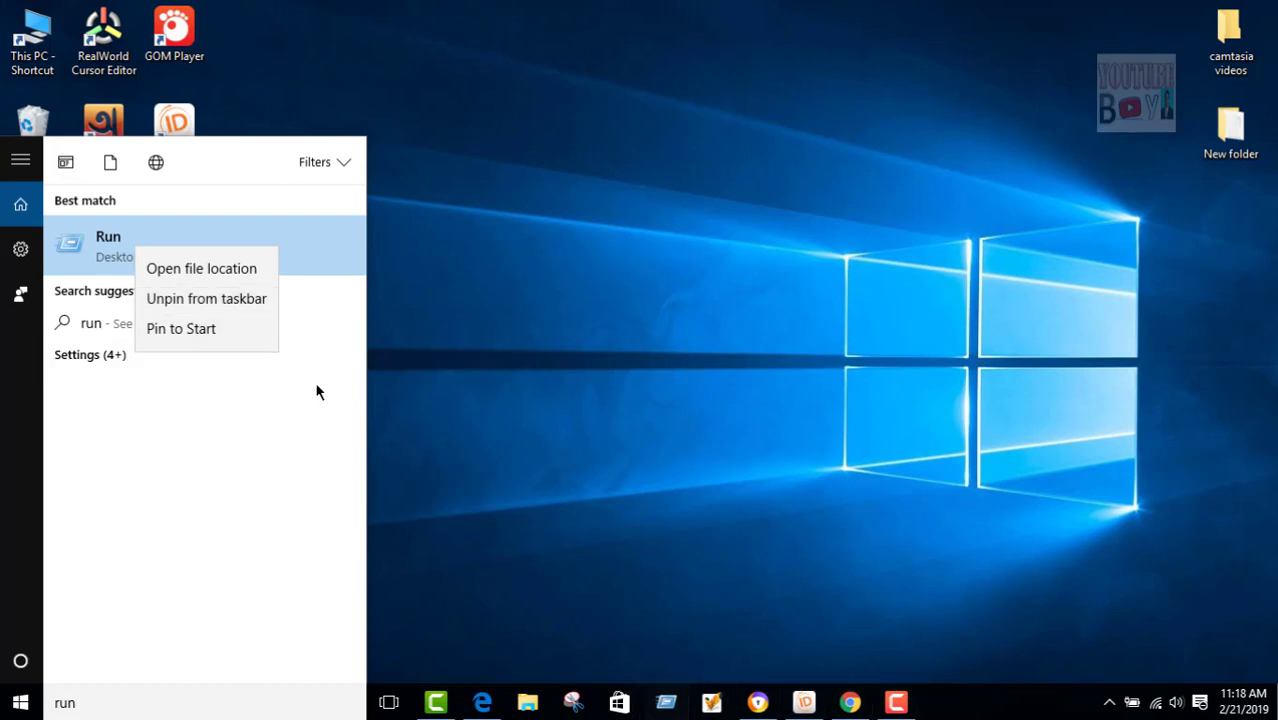
{"action": "left_click", "coordinate": [106, 240]}
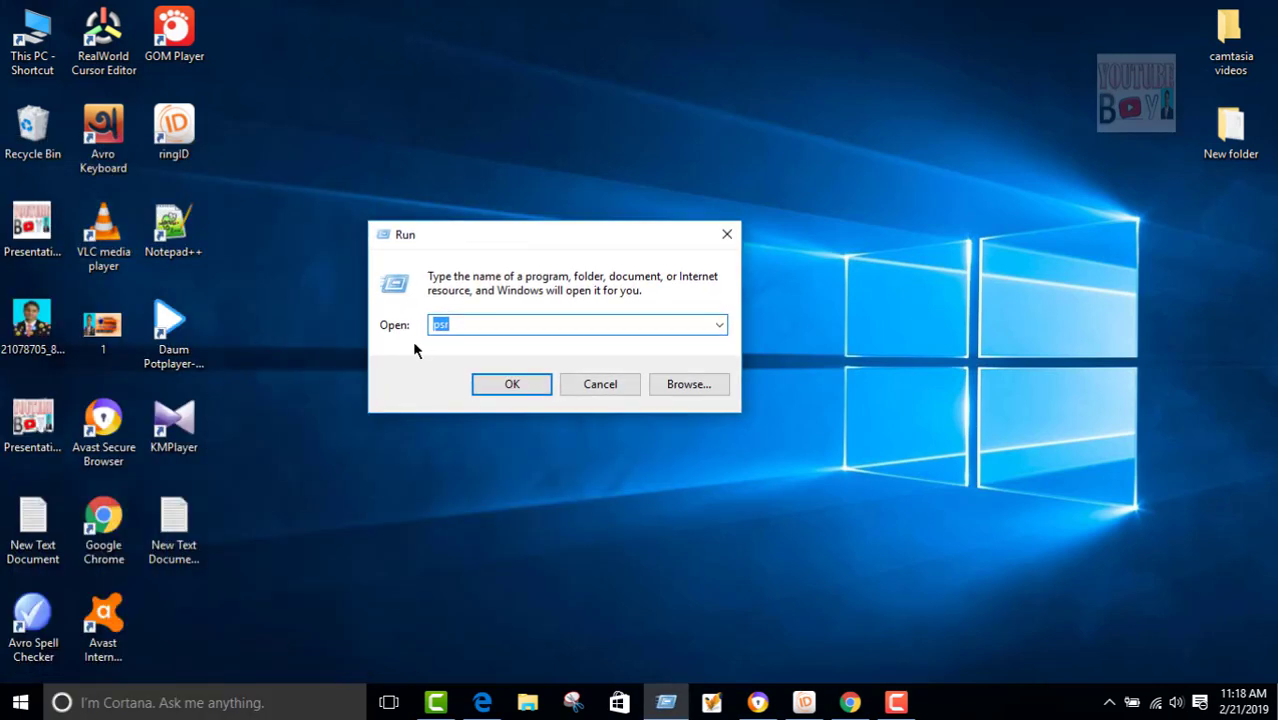
Step: Replace the command in the Run dialog with "psr" and execute it to launch Steps Recorder
{"action": "left_click", "coordinate": [455, 326]}
{"action": "key", "text": "BackSpace"}
{"action": "key", "text": "BackSpace"}
{"action": "key", "text": "BackSpace"}
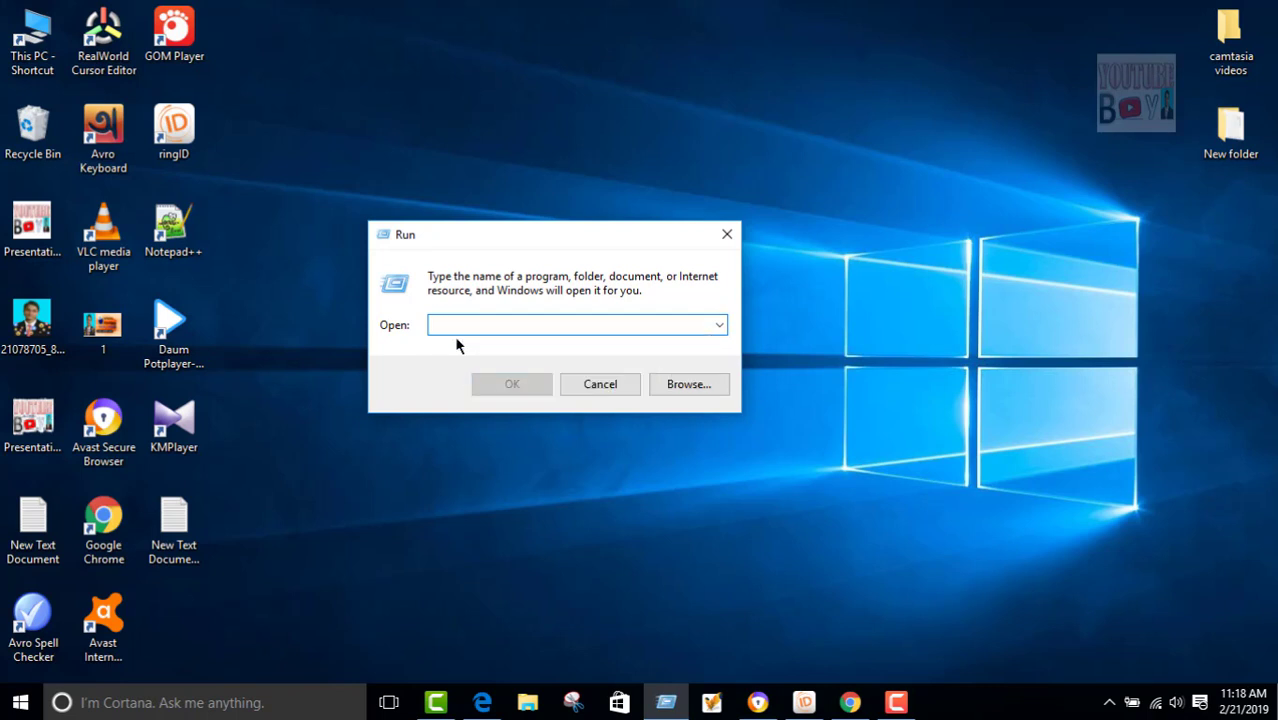
{"action": "type", "text": "psr"}
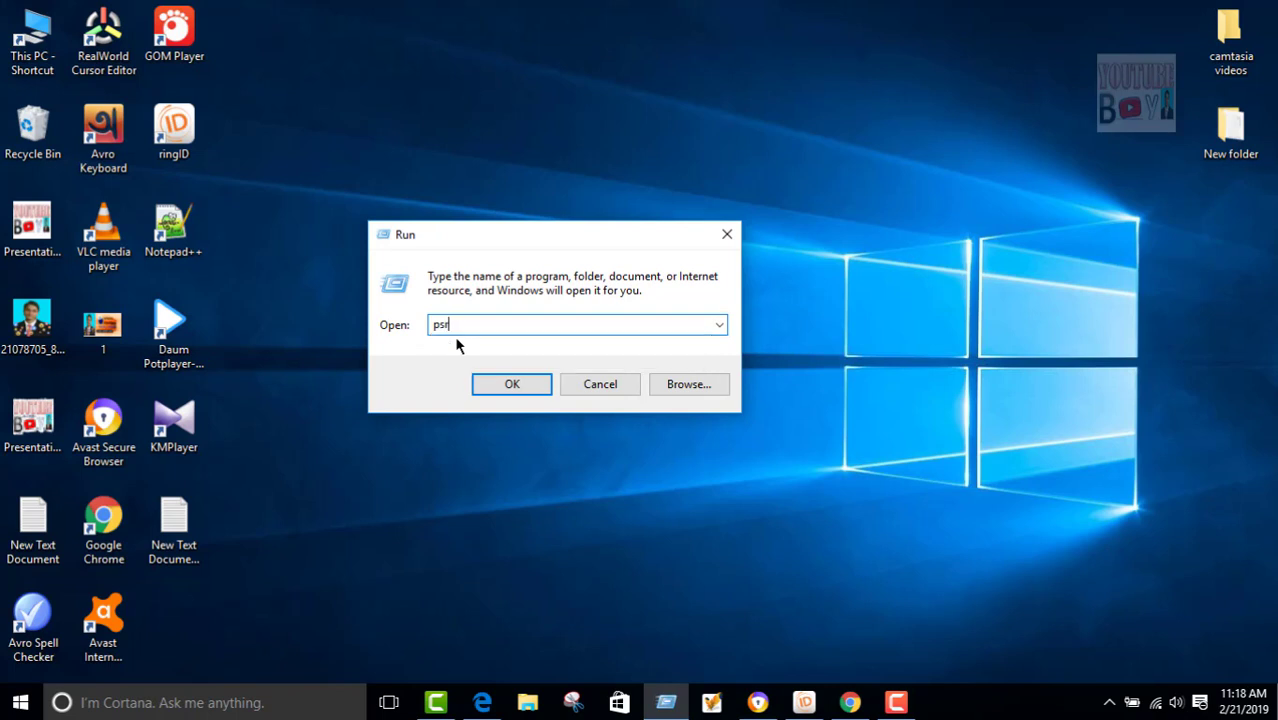
{"action": "left_click", "coordinate": [490, 382]}
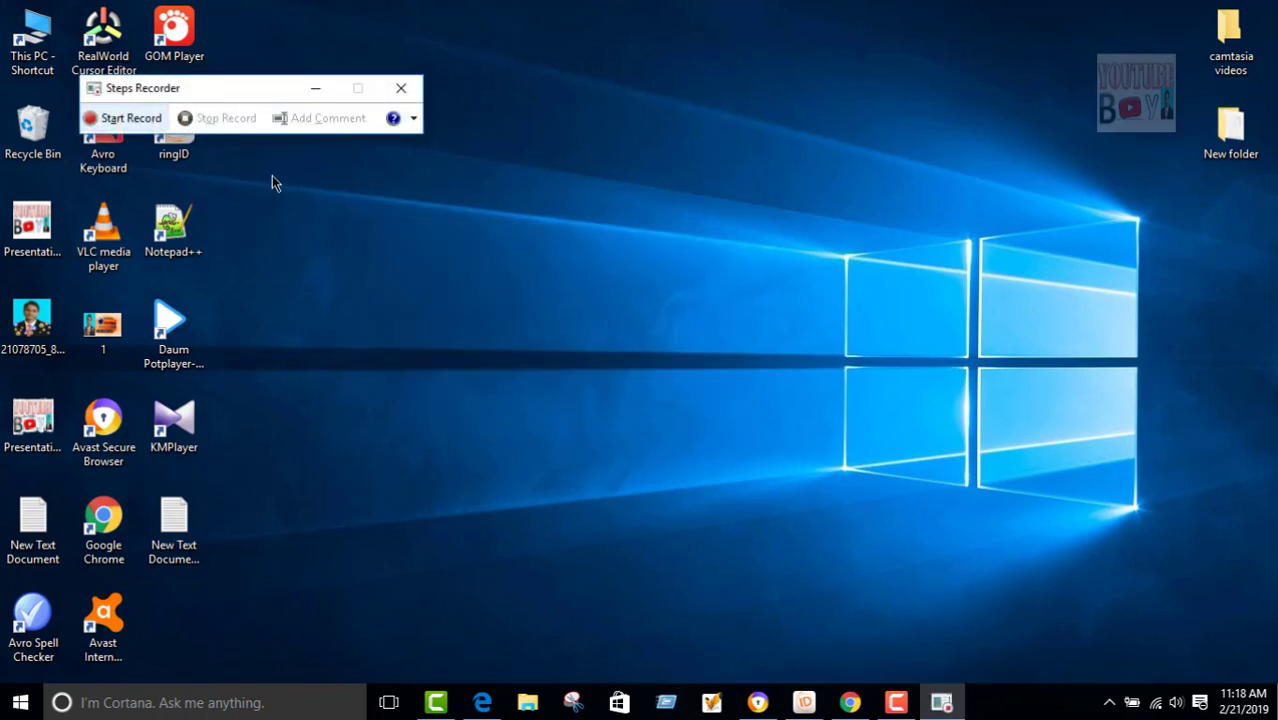
Step: Move the Steps Recorder window toward the middle of the desktop, start a recording and minimize the recorder
{"action": "left_click_drag", "start_coordinate": [205, 88], "coordinate": [471, 93]}
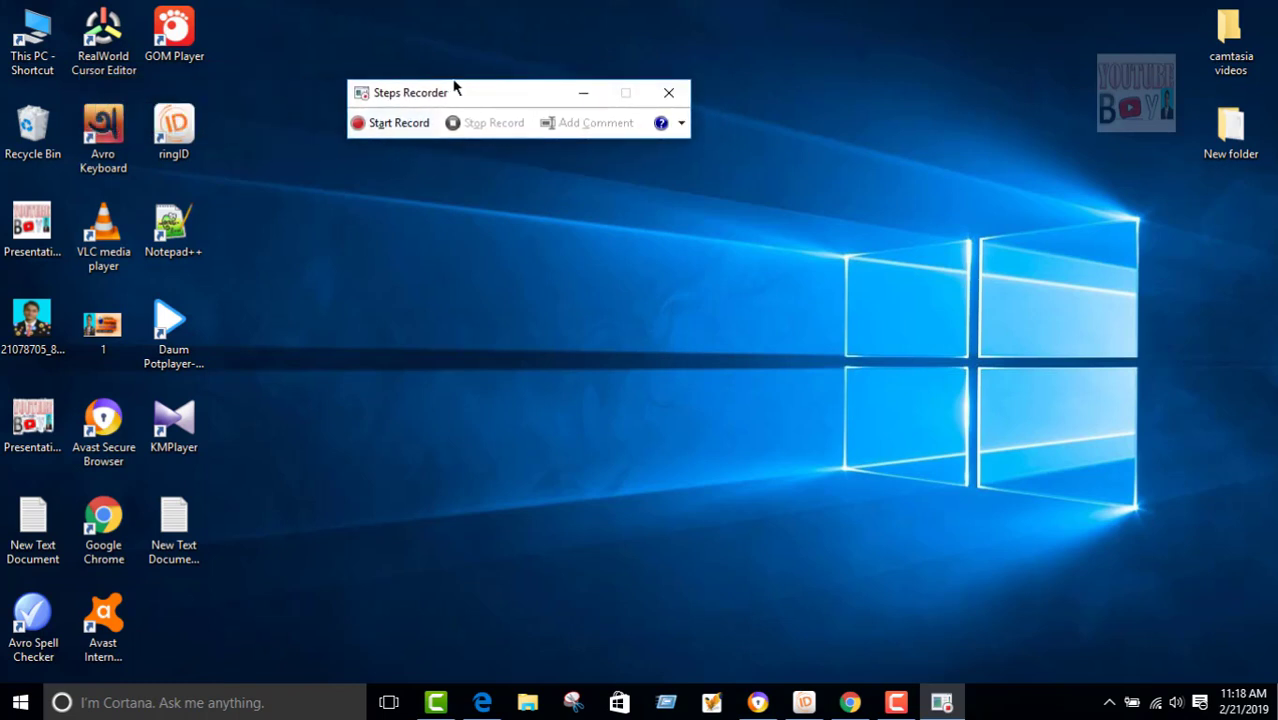
{"action": "left_click", "coordinate": [372, 125]}
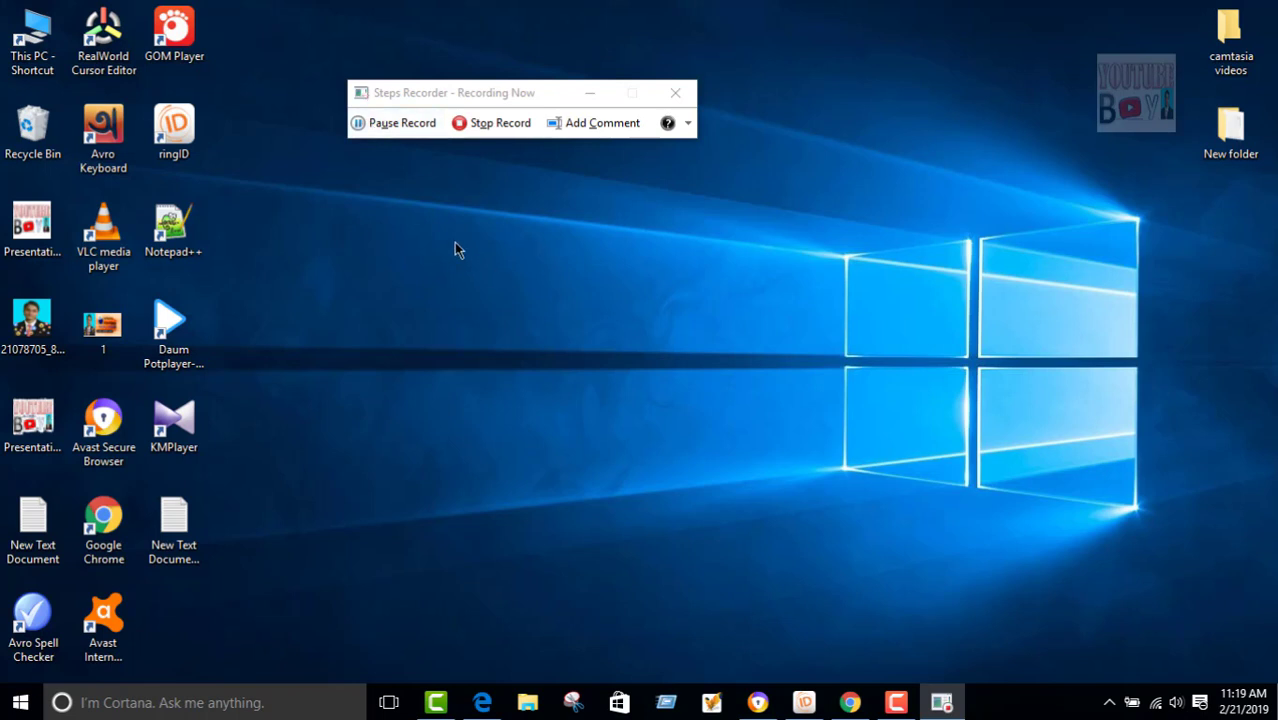
{"action": "left_click", "coordinate": [590, 93]}
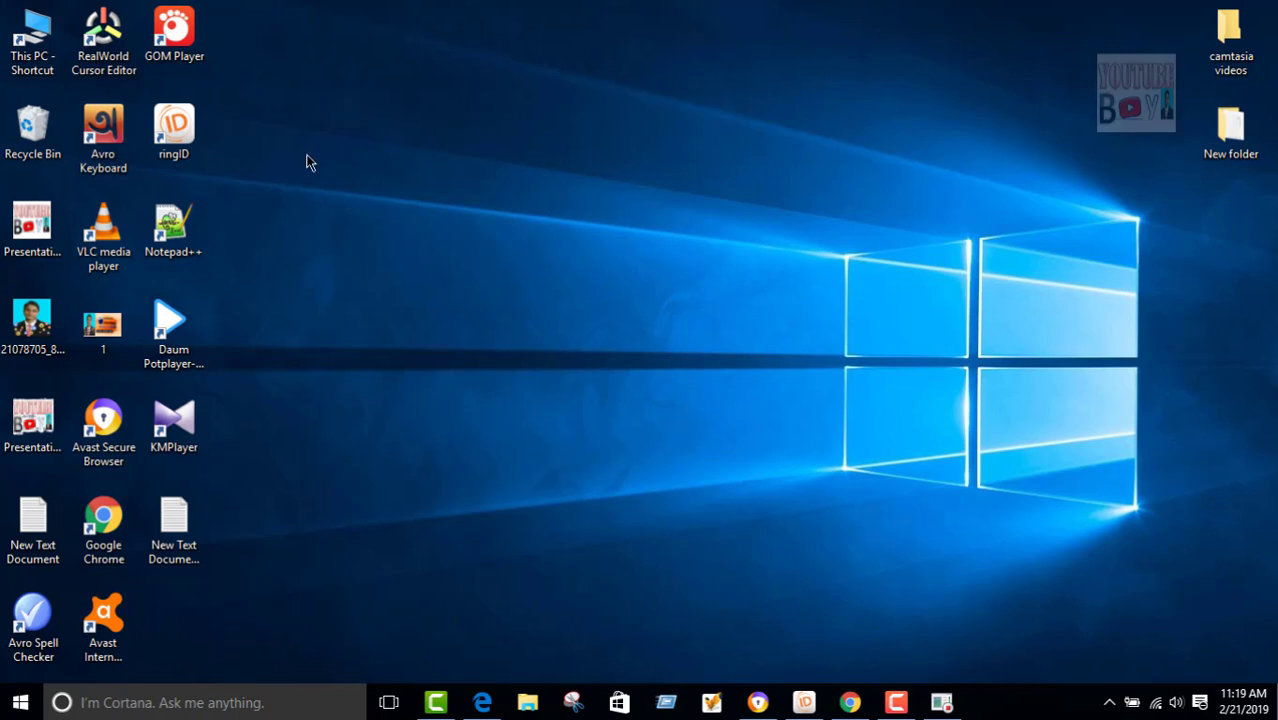
Step: Open This PC and browse Local Disk (E:) through all windows and all cpa into New folder (5)
{"action": "double_click", "coordinate": [28, 48]}
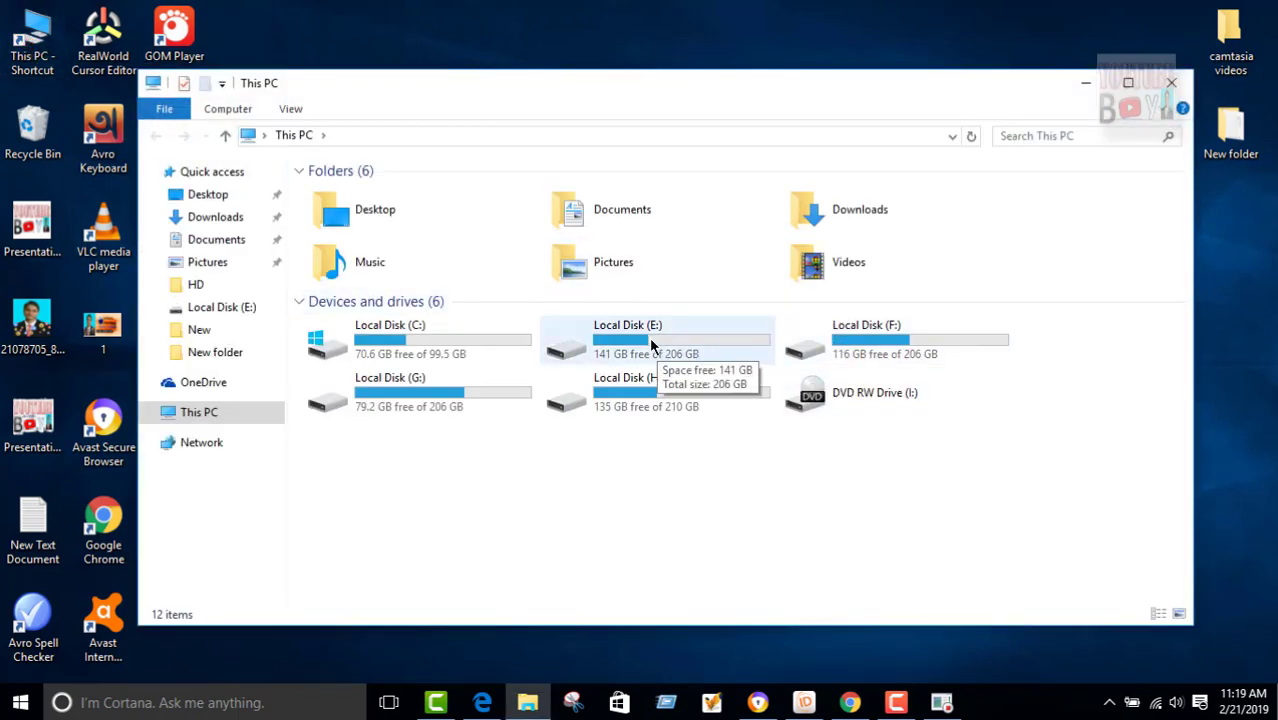
{"action": "double_click", "coordinate": [630, 338]}
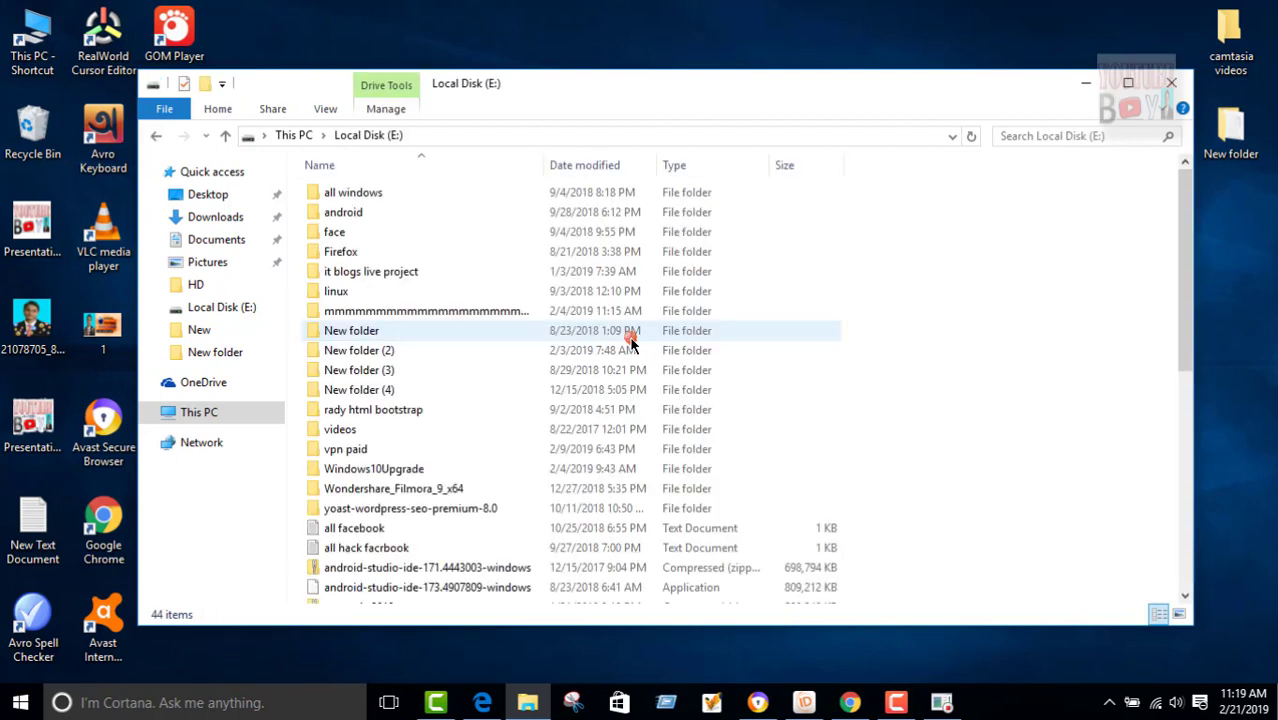
{"action": "double_click", "coordinate": [319, 190]}
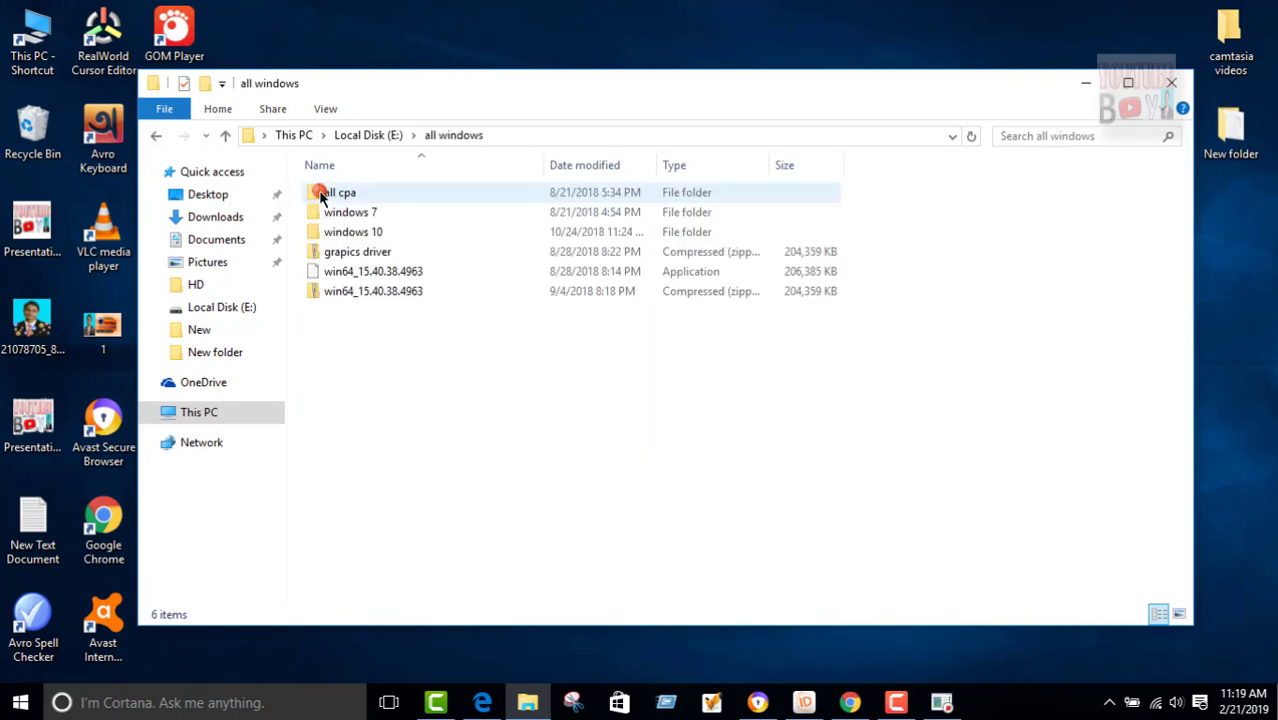
{"action": "double_click", "coordinate": [311, 192]}
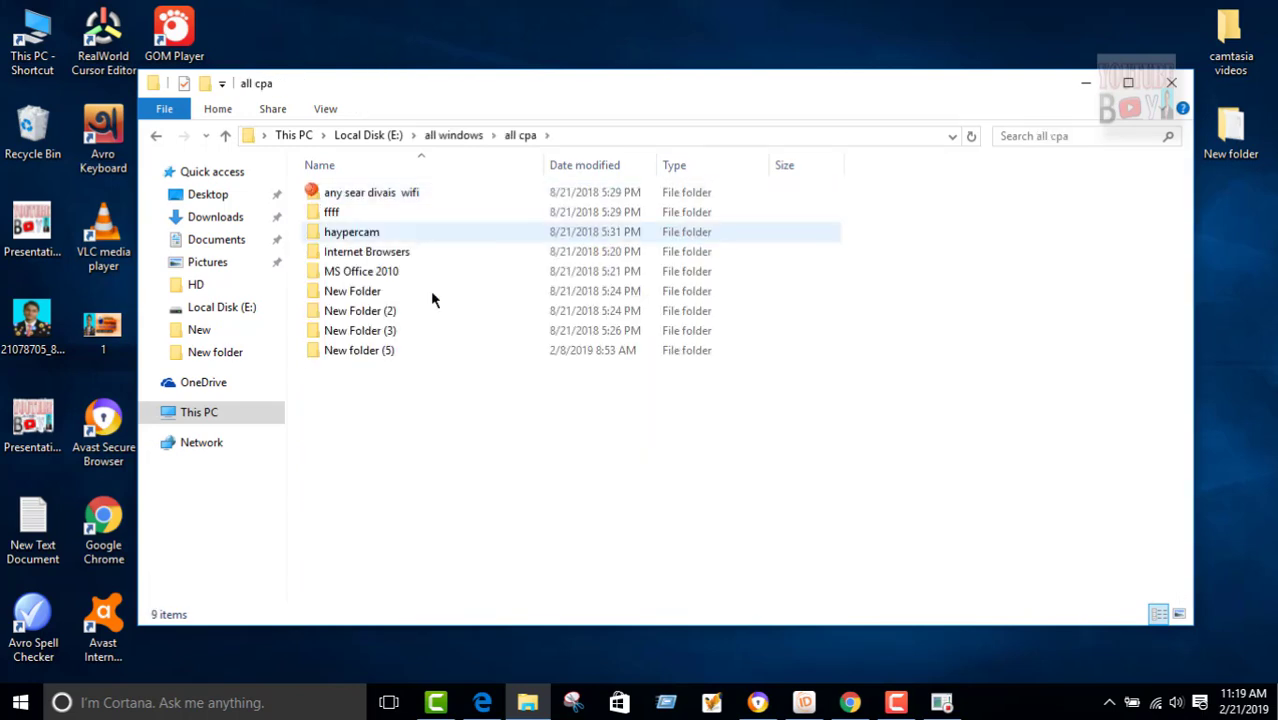
{"action": "double_click", "coordinate": [348, 348]}
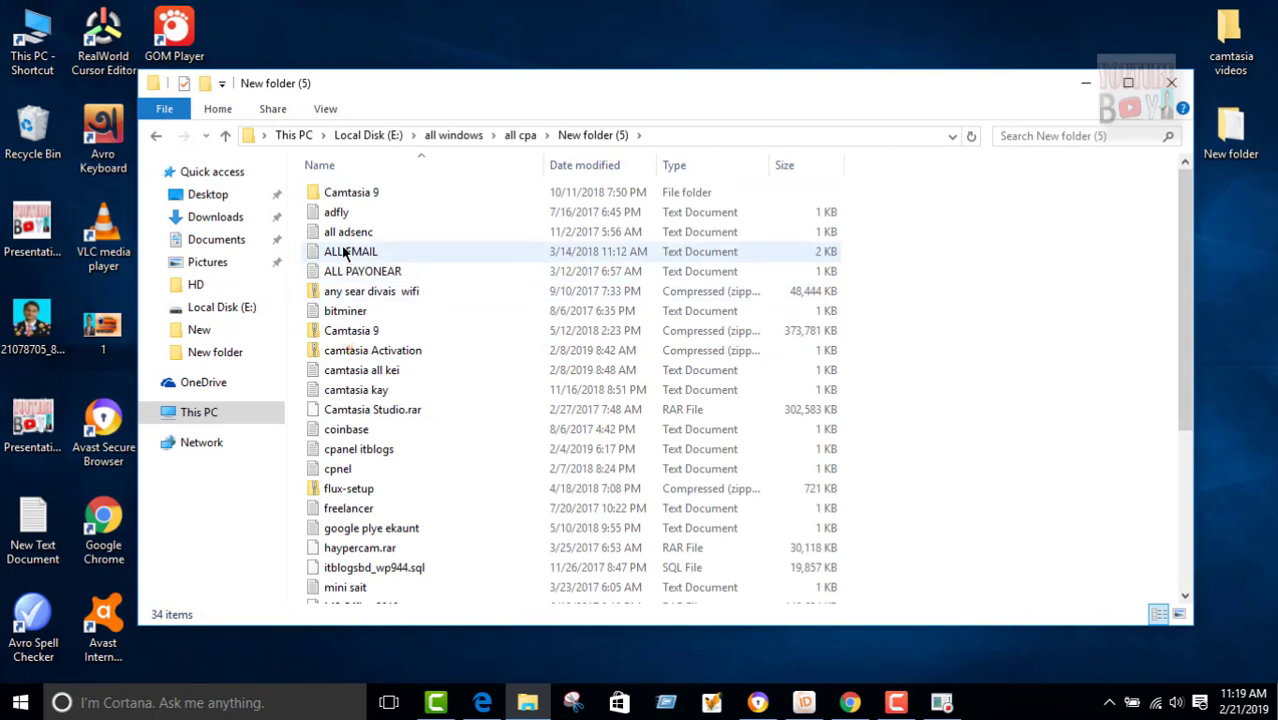
Step: Return to the all cpa folder and open its ffff and New Folder (2) subfolders one after the other, going back each time
{"action": "left_click", "coordinate": [154, 135]}
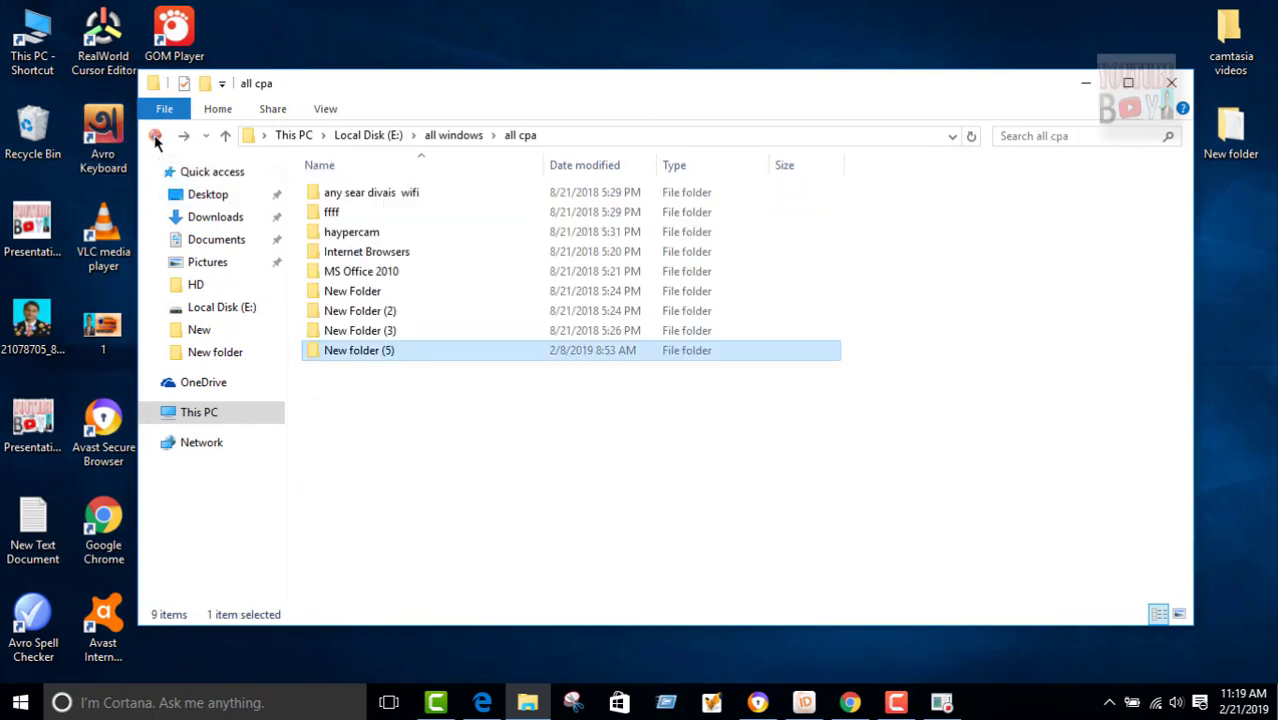
{"action": "double_click", "coordinate": [331, 213]}
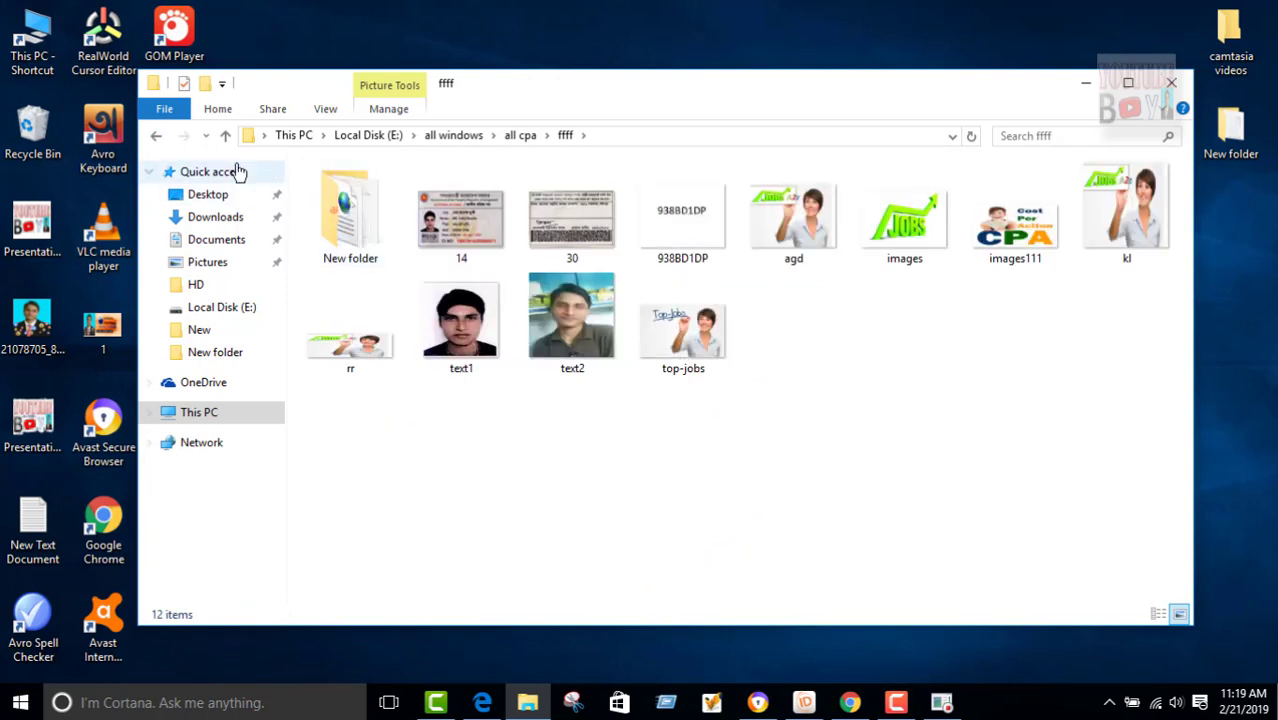
{"action": "left_click", "coordinate": [154, 135]}
{"action": "left_click", "coordinate": [350, 312]}
{"action": "double_click", "coordinate": [350, 312]}
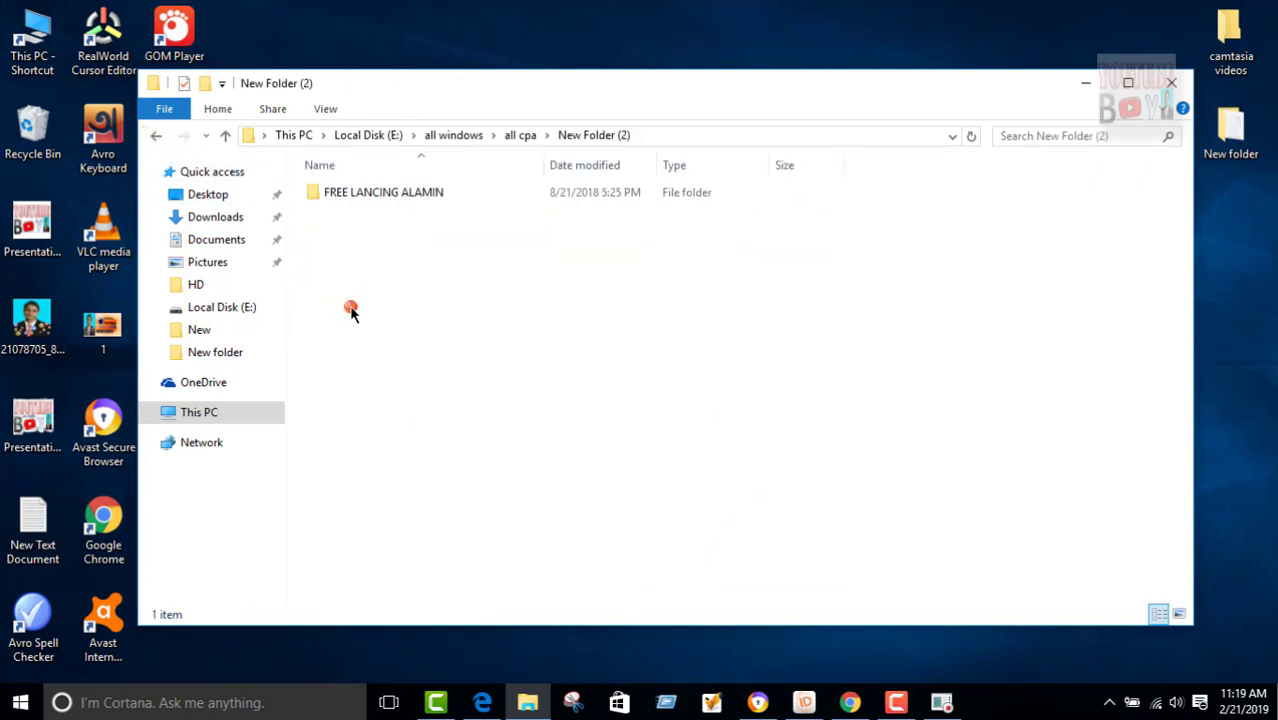
{"action": "left_click", "coordinate": [154, 135]}
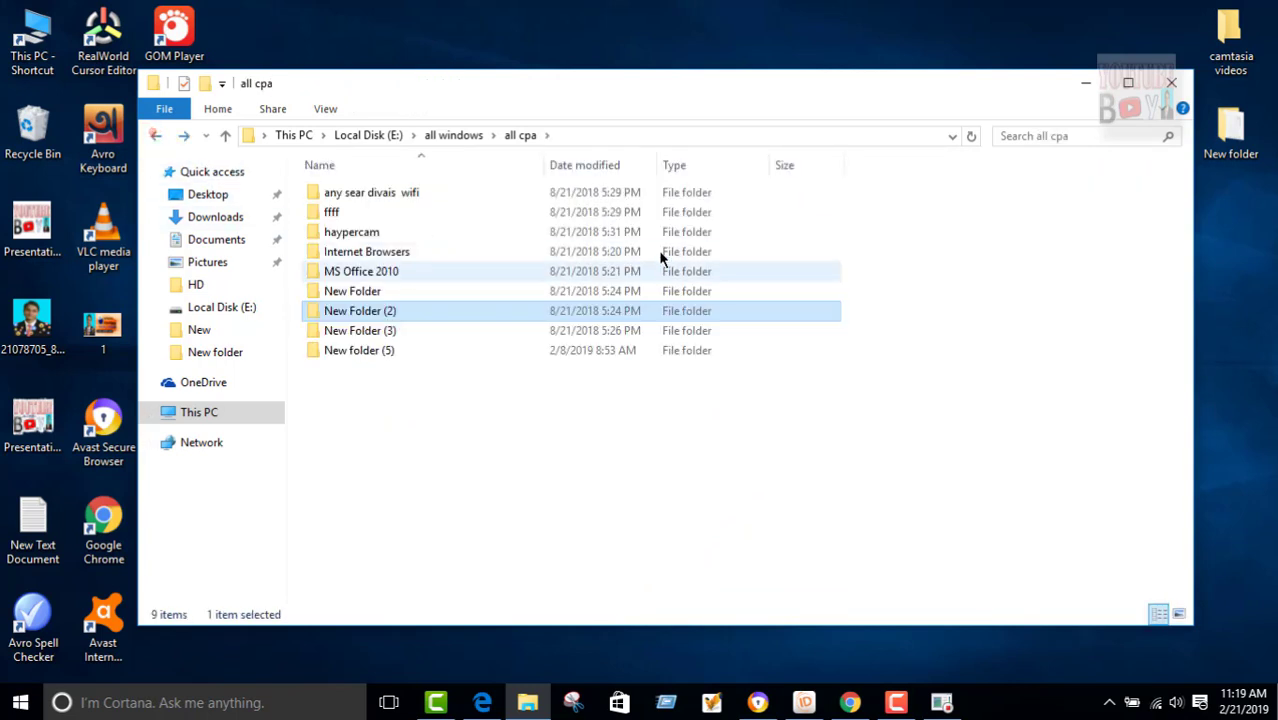
Step: Close the File Explorer window, restore Steps Recorder and stop the recording
{"action": "left_click", "coordinate": [1171, 83]}
{"action": "left_click", "coordinate": [922, 705]}
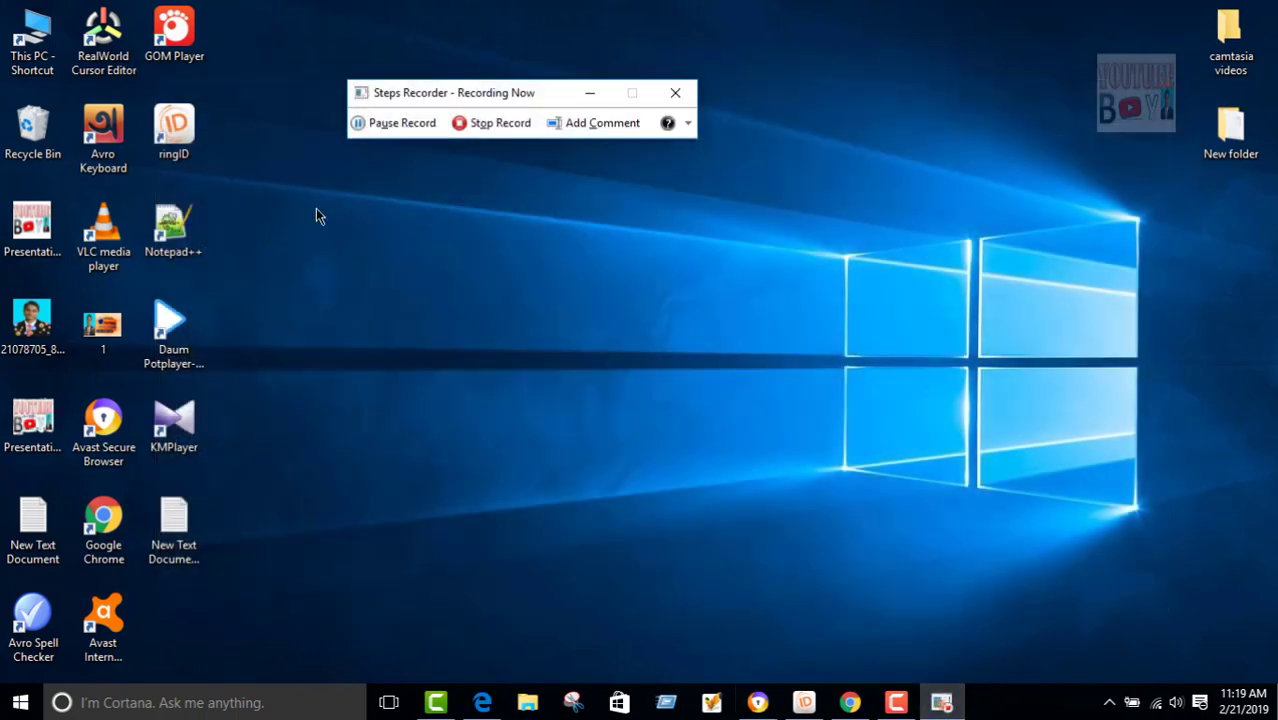
{"action": "left_click", "coordinate": [457, 124]}
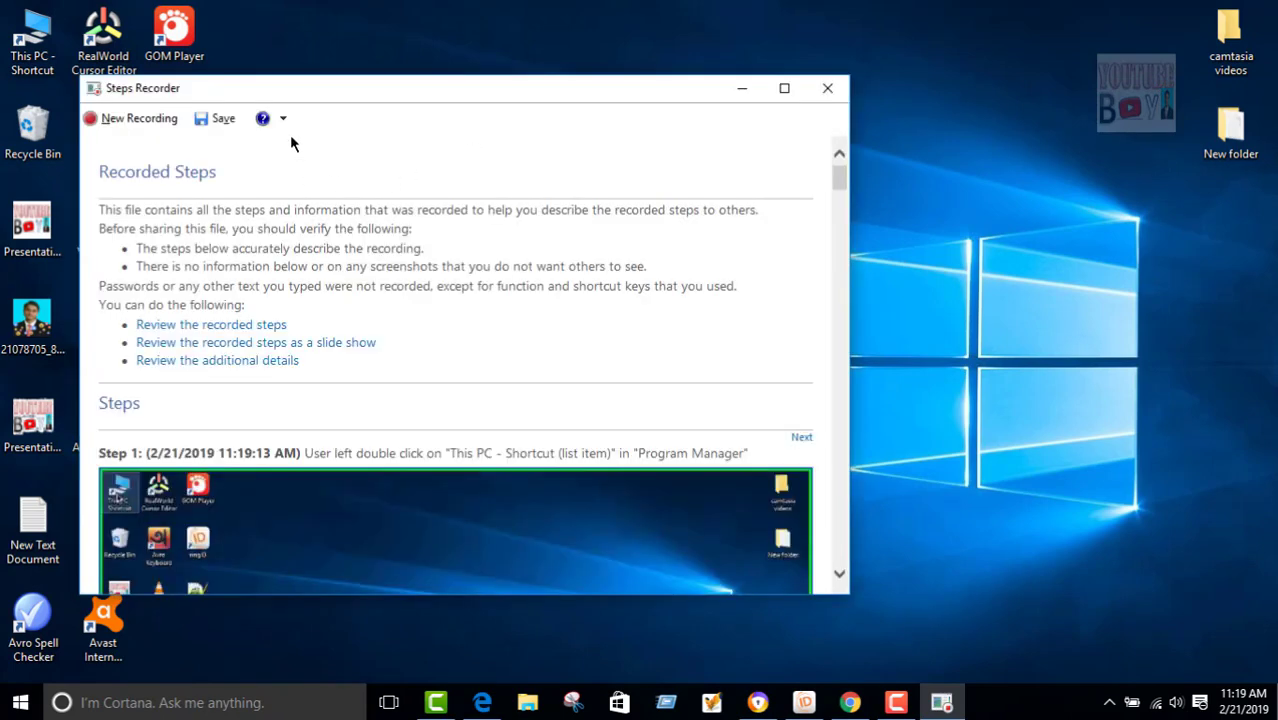
Step: Maximize the Steps Recorder results and review the recorded steps with their screenshots through to the Additional Details section
{"action": "left_click_drag", "start_coordinate": [315, 88], "coordinate": [507, 65]}
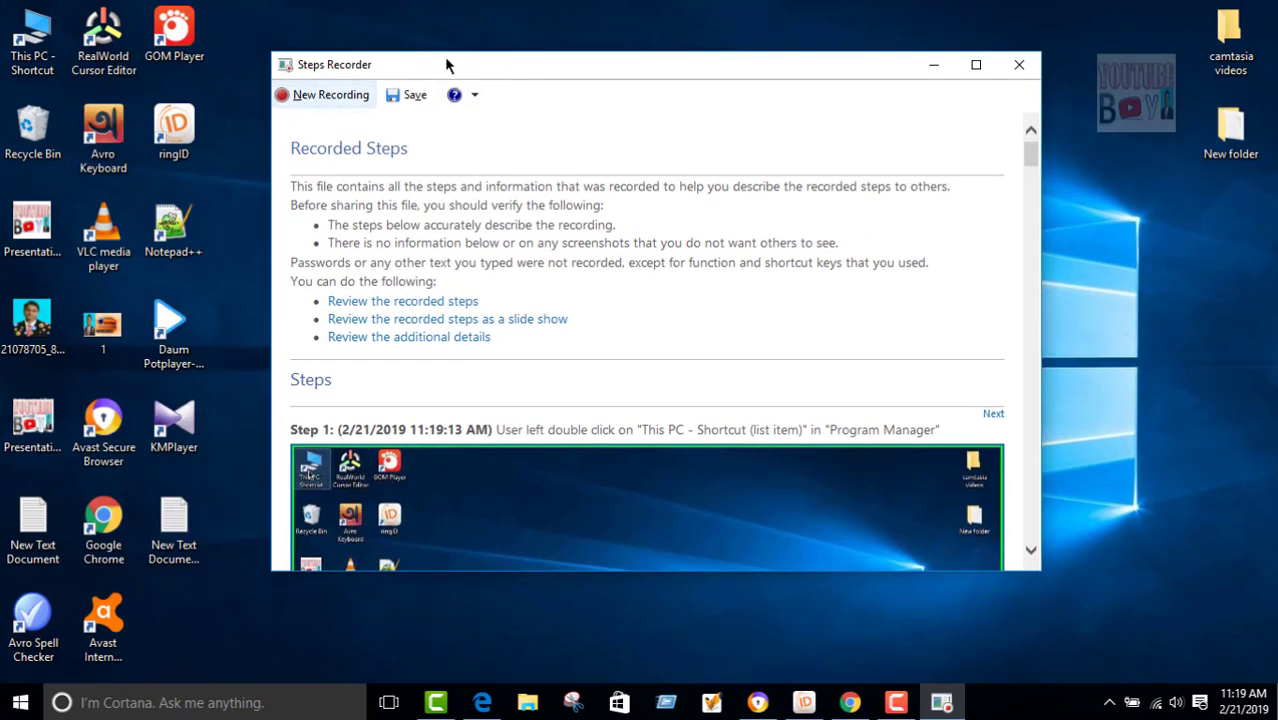
{"action": "left_click", "coordinate": [976, 64]}
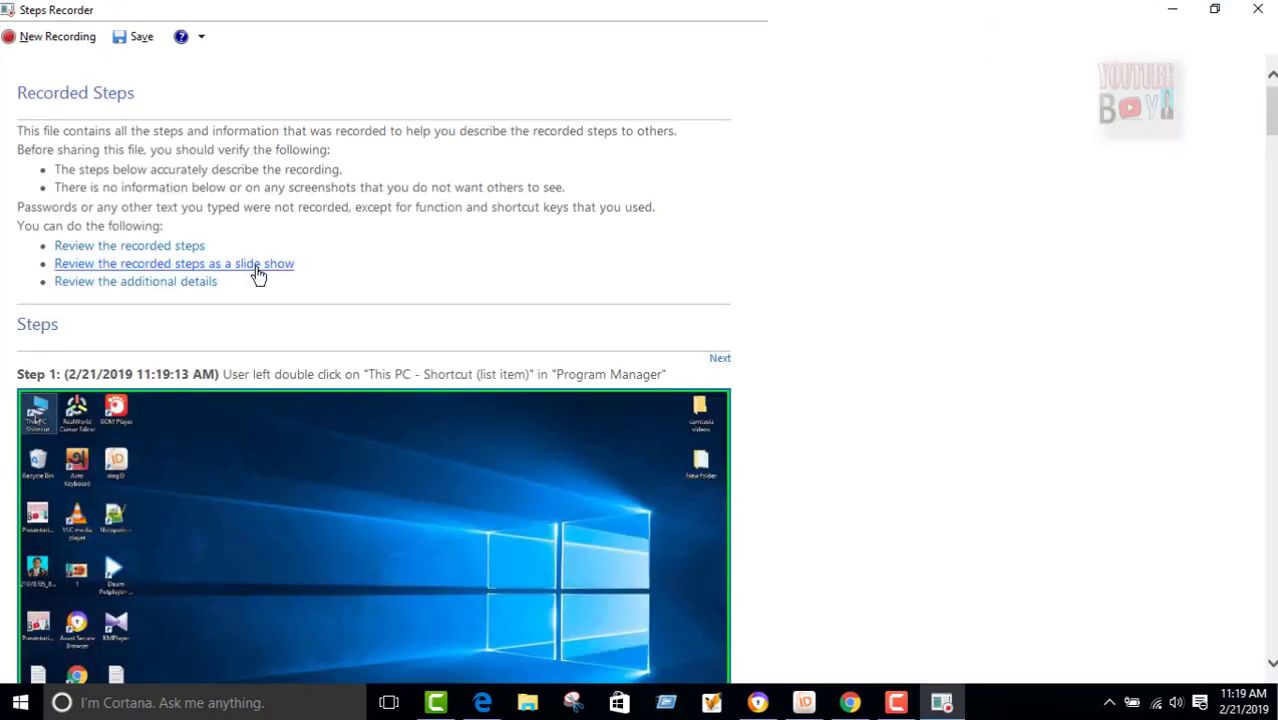
{"action": "scroll", "coordinate": [254, 277], "scroll_direction": "down", "scroll_amount": 3}
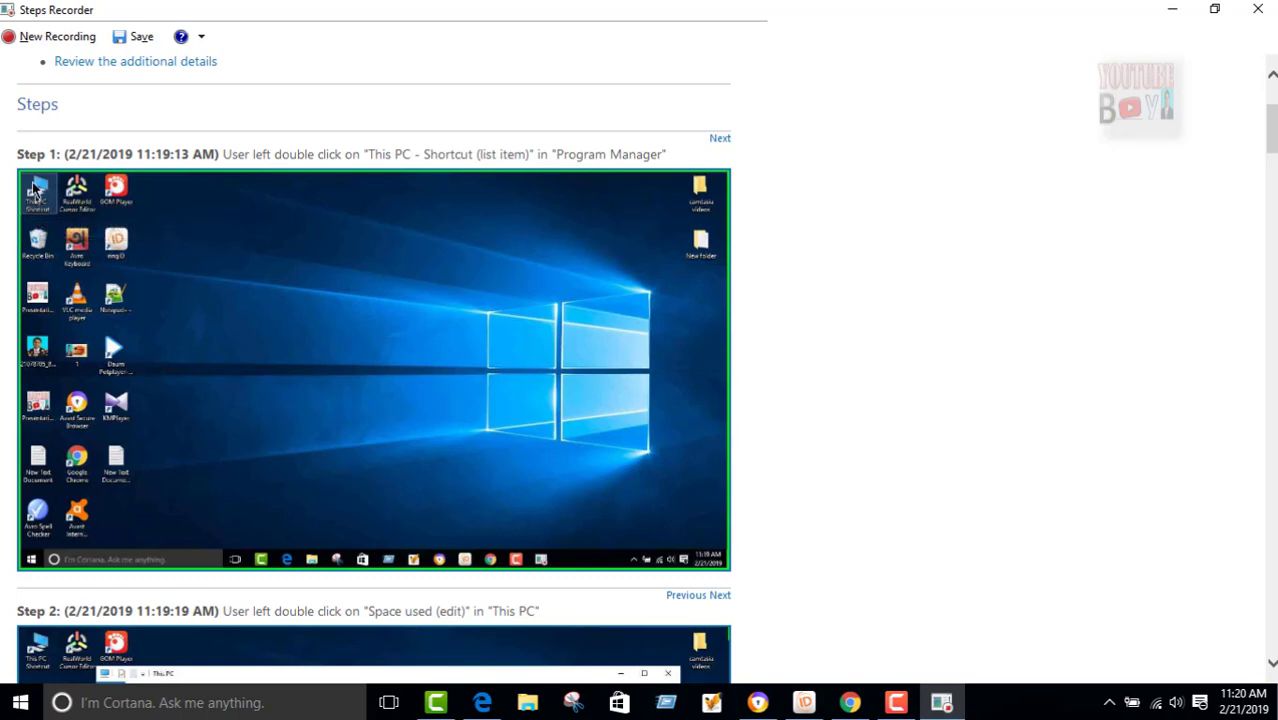
{"action": "scroll", "coordinate": [188, 248], "scroll_direction": "down", "scroll_amount": 6}
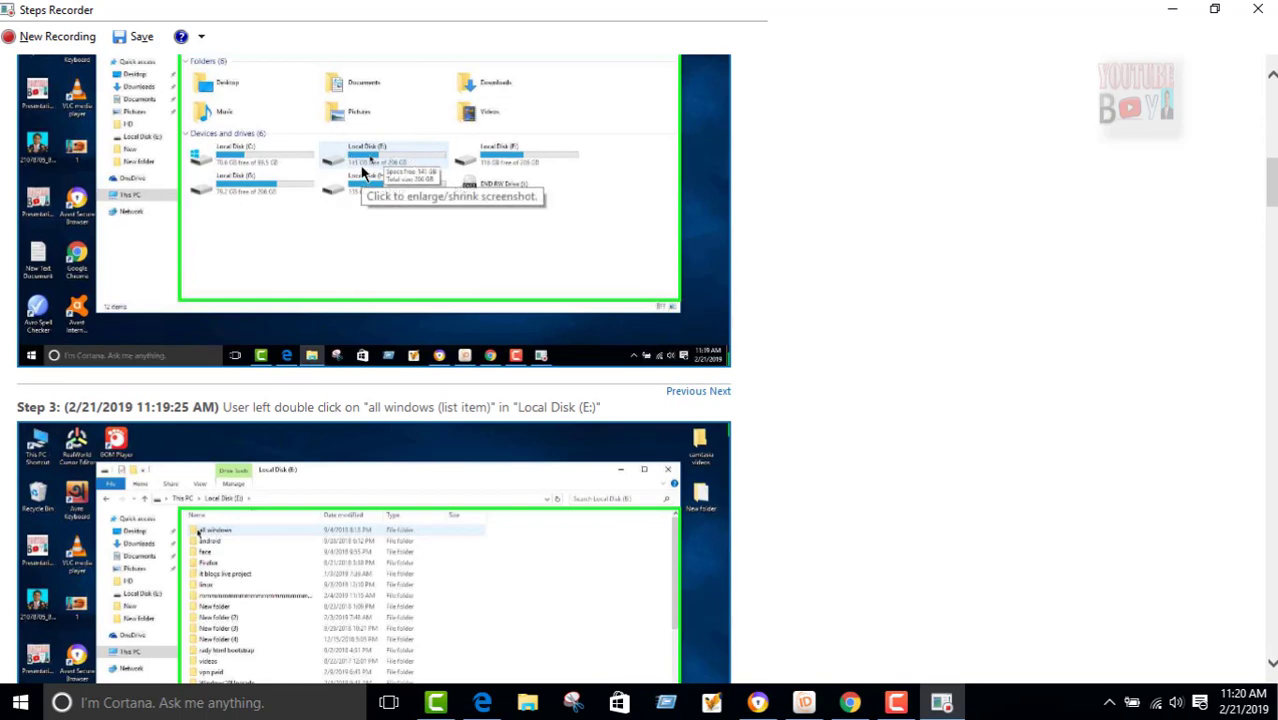
{"action": "scroll", "coordinate": [475, 280], "scroll_direction": "down", "scroll_amount": 4}
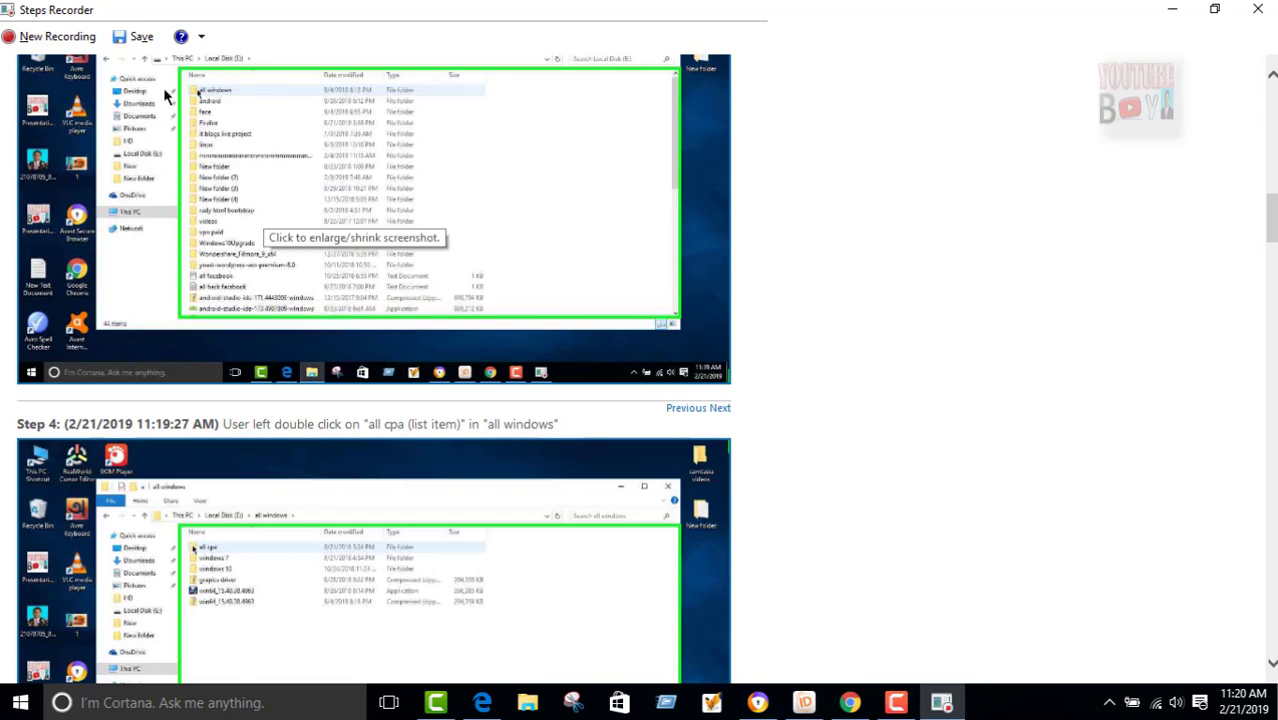
{"action": "scroll", "coordinate": [262, 215], "scroll_direction": "down", "scroll_amount": 2}
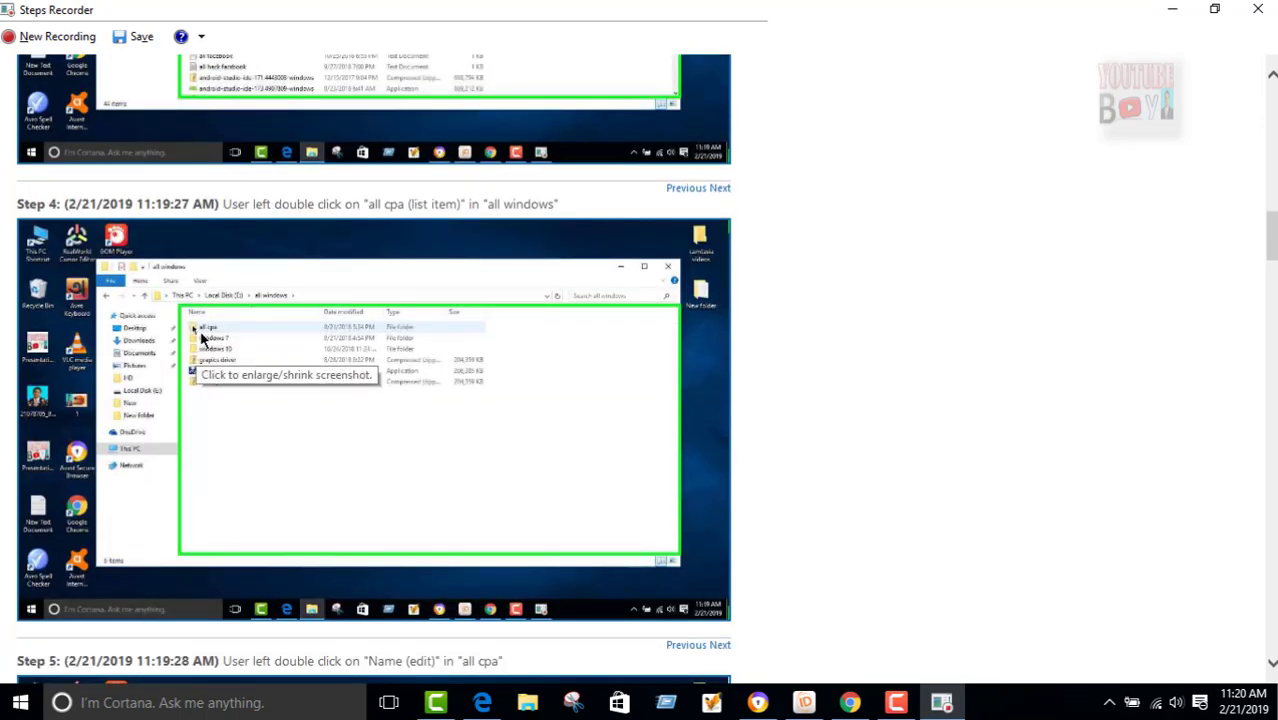
{"action": "scroll", "coordinate": [230, 337], "scroll_direction": "down", "scroll_amount": 1}
{"action": "scroll", "coordinate": [237, 339], "scroll_direction": "down", "scroll_amount": 5}
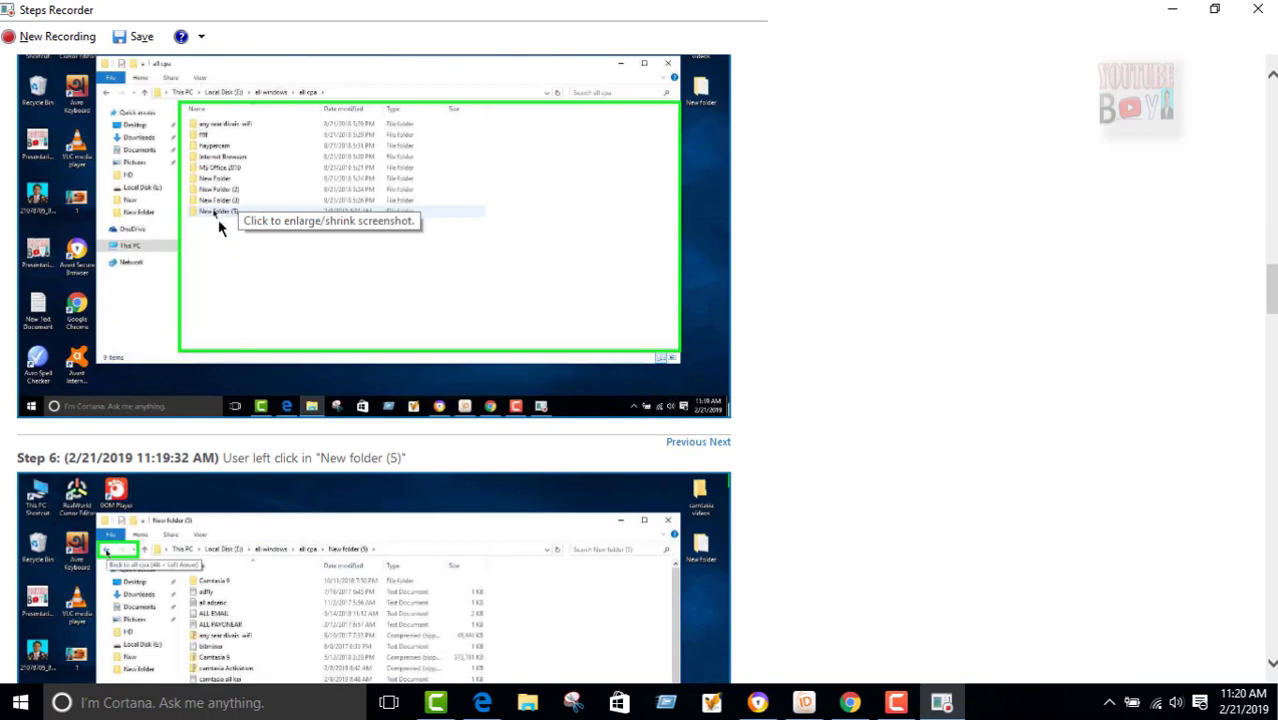
{"action": "scroll", "coordinate": [240, 175], "scroll_direction": "down", "scroll_amount": 6}
{"action": "scroll", "coordinate": [228, 322], "scroll_direction": "down", "scroll_amount": 4}
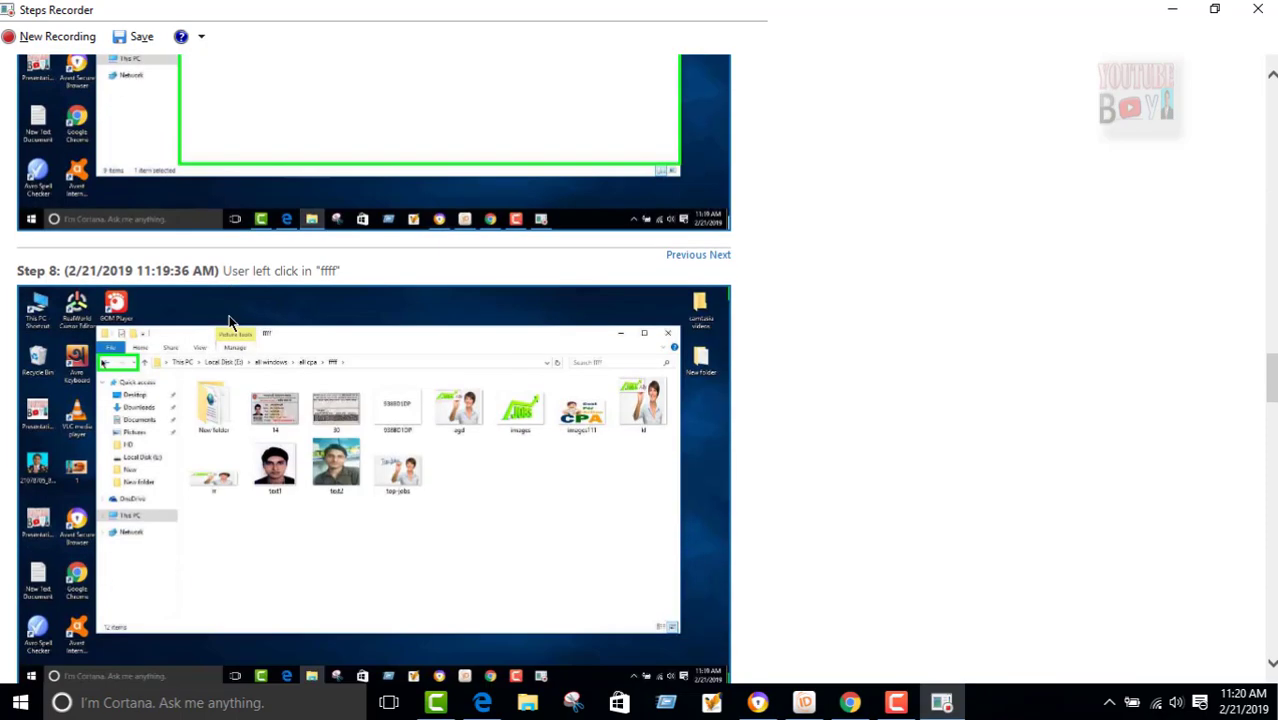
{"action": "scroll", "coordinate": [308, 380], "scroll_direction": "down", "scroll_amount": 6}
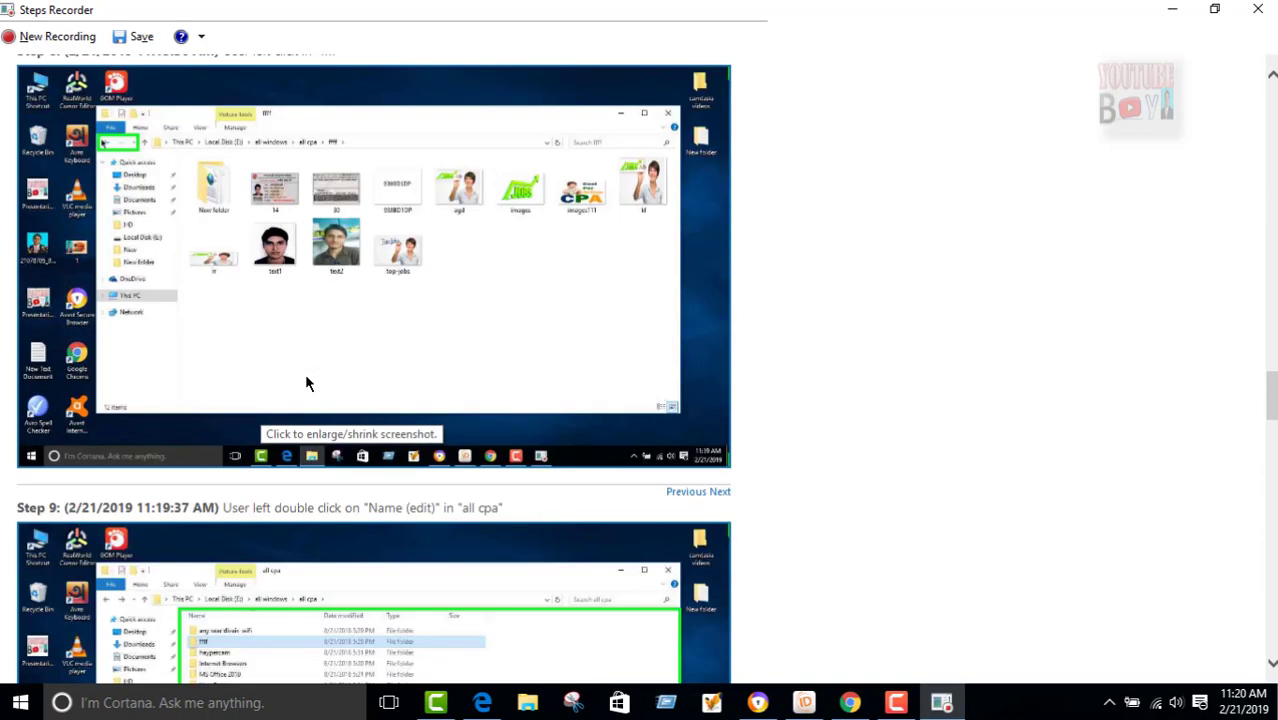
{"action": "scroll", "coordinate": [308, 380], "scroll_direction": "down", "scroll_amount": 15}
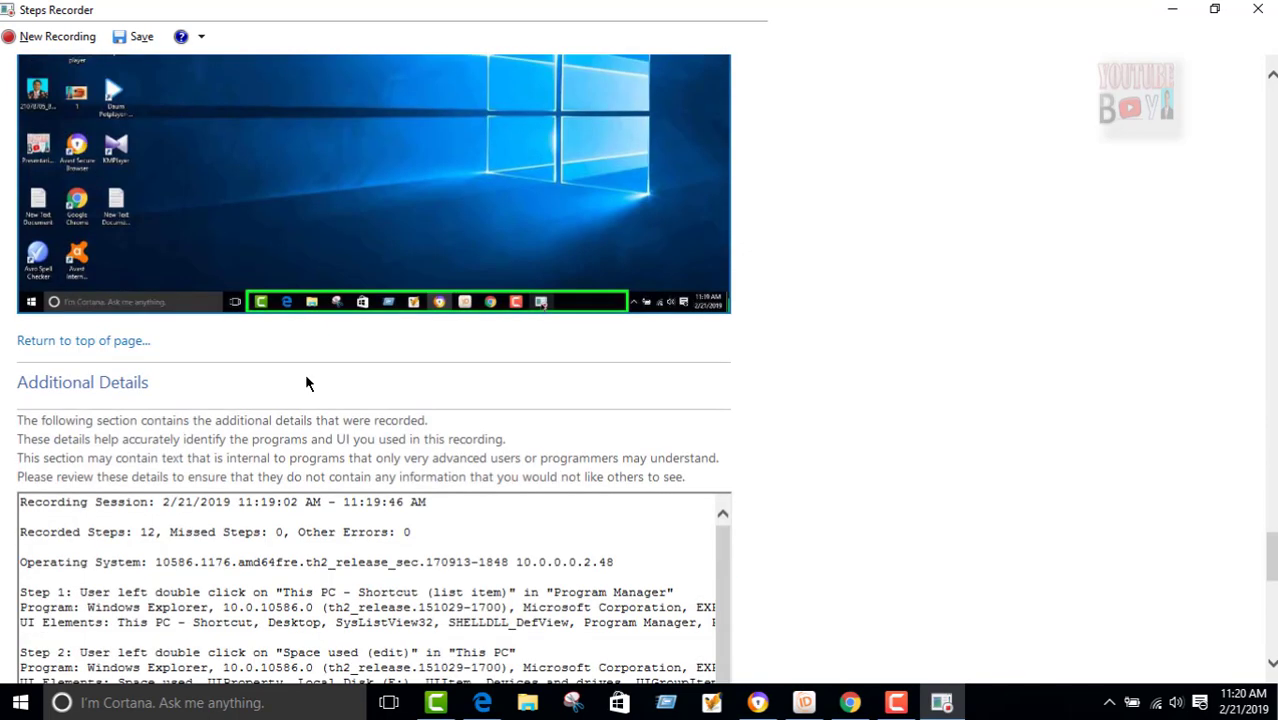
Step: Re-examine the Step 12 screenshot and look back through the recorded steps to Step 1
{"action": "scroll", "coordinate": [445, 358], "scroll_direction": "up", "scroll_amount": 3}
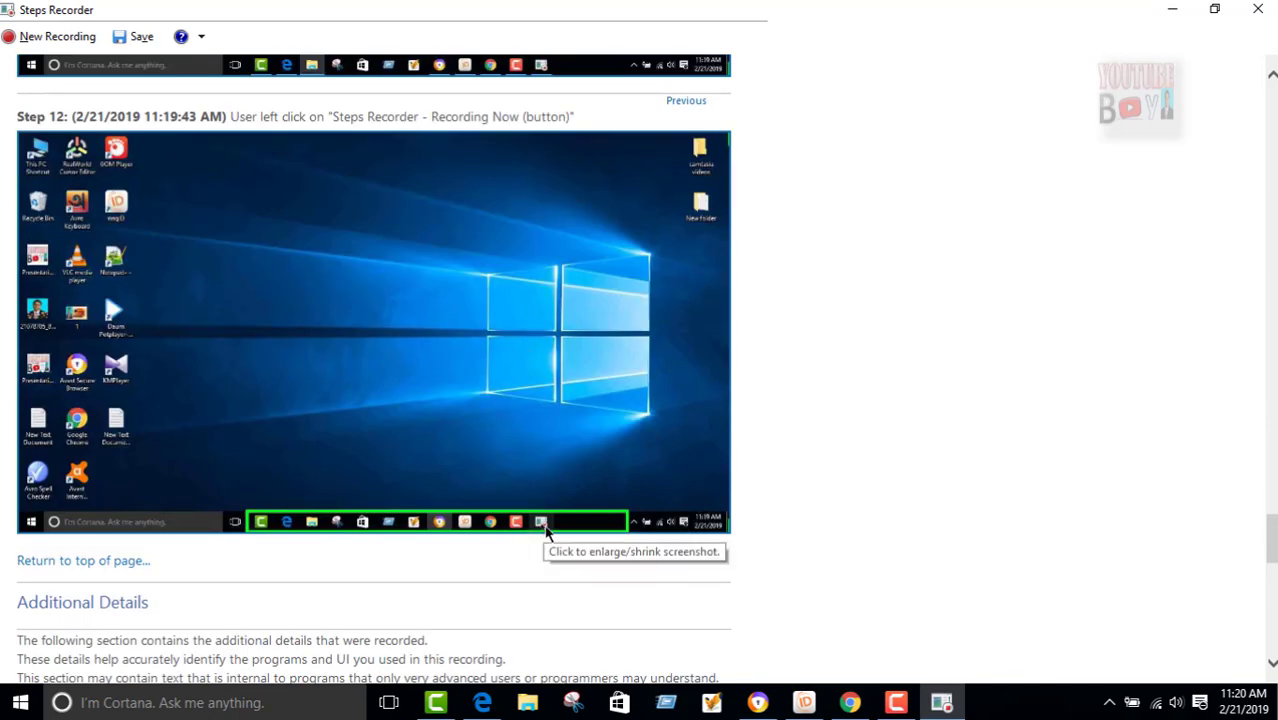
{"action": "scroll", "coordinate": [547, 532], "scroll_direction": "down", "scroll_amount": 3}
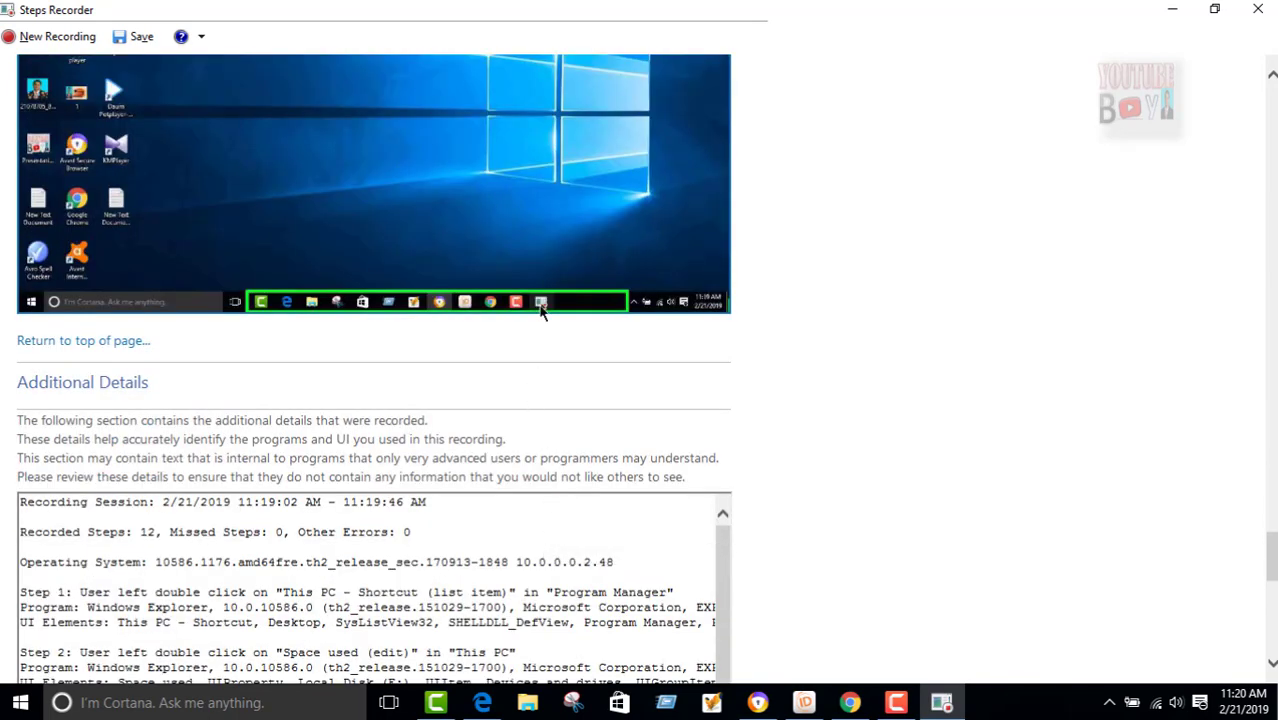
{"action": "scroll", "coordinate": [530, 320], "scroll_direction": "up", "scroll_amount": 20}
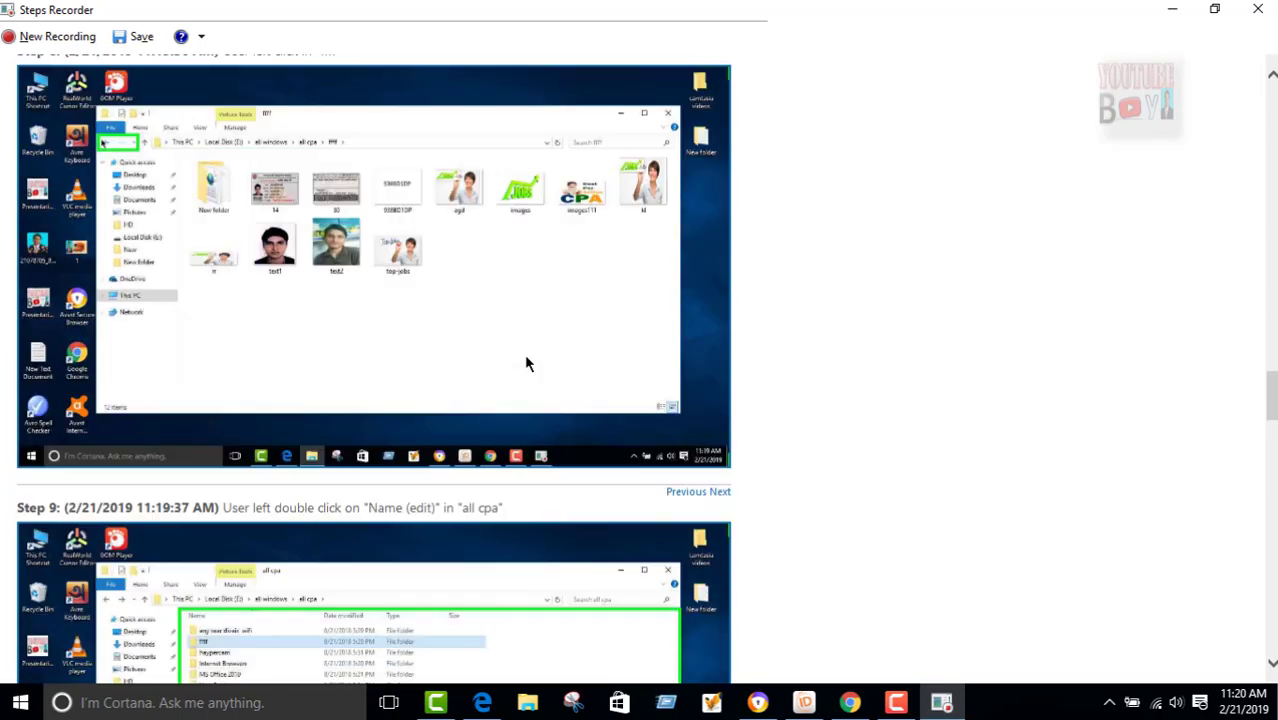
{"action": "scroll", "coordinate": [646, 262], "scroll_direction": "up", "scroll_amount": 20}
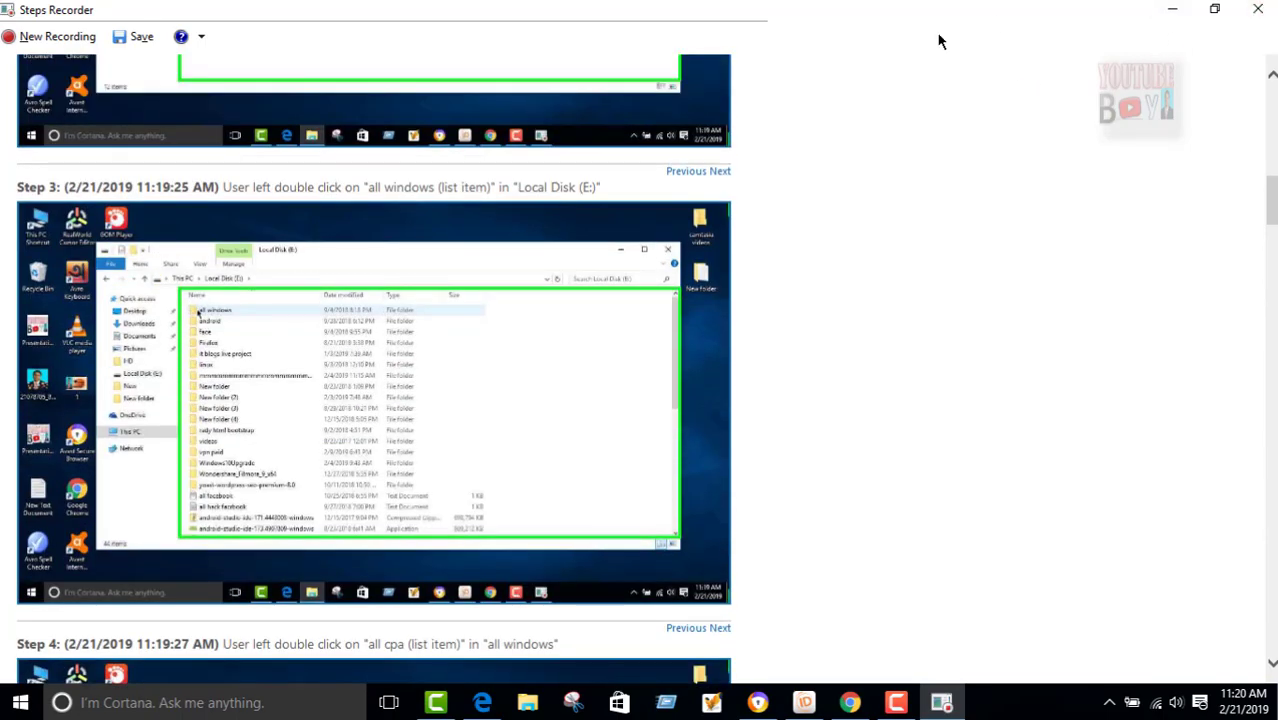
{"action": "scroll", "coordinate": [157, 80], "scroll_direction": "up", "scroll_amount": 12}
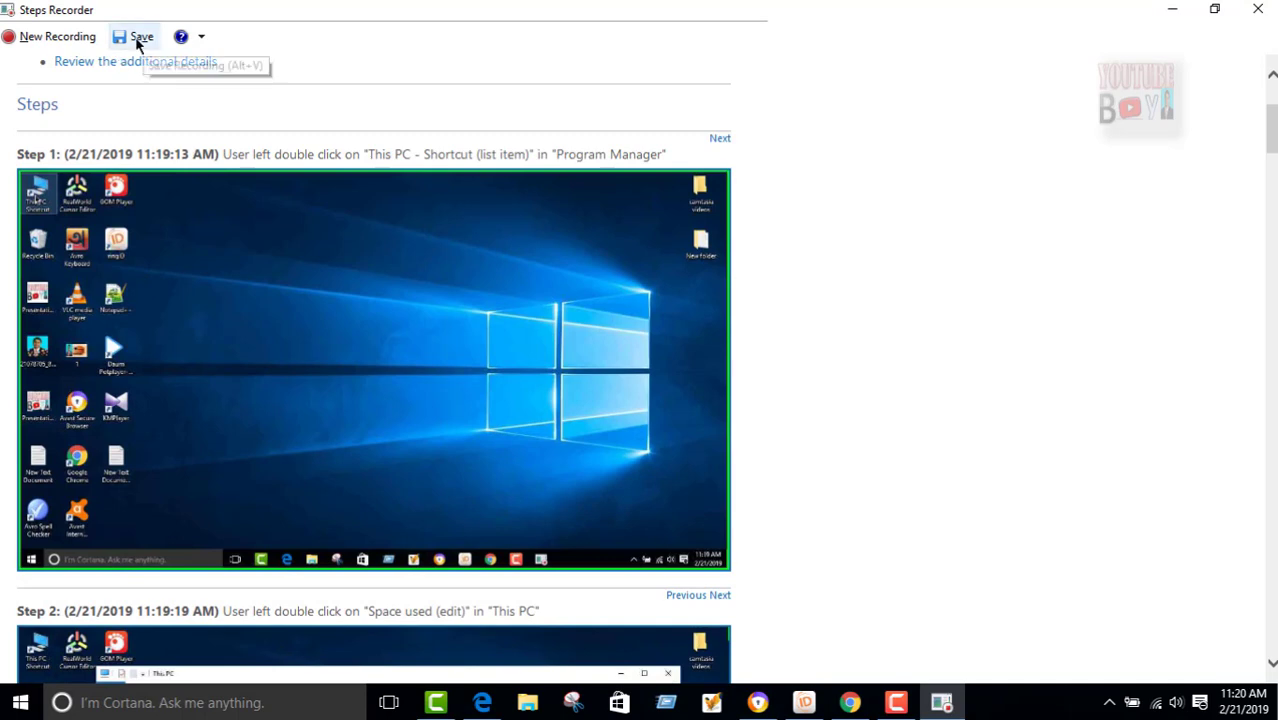
Step: Save the recording as a ZIP file named with a person's first name inside a newly created folder on the Desktop
{"action": "left_click", "coordinate": [121, 38]}
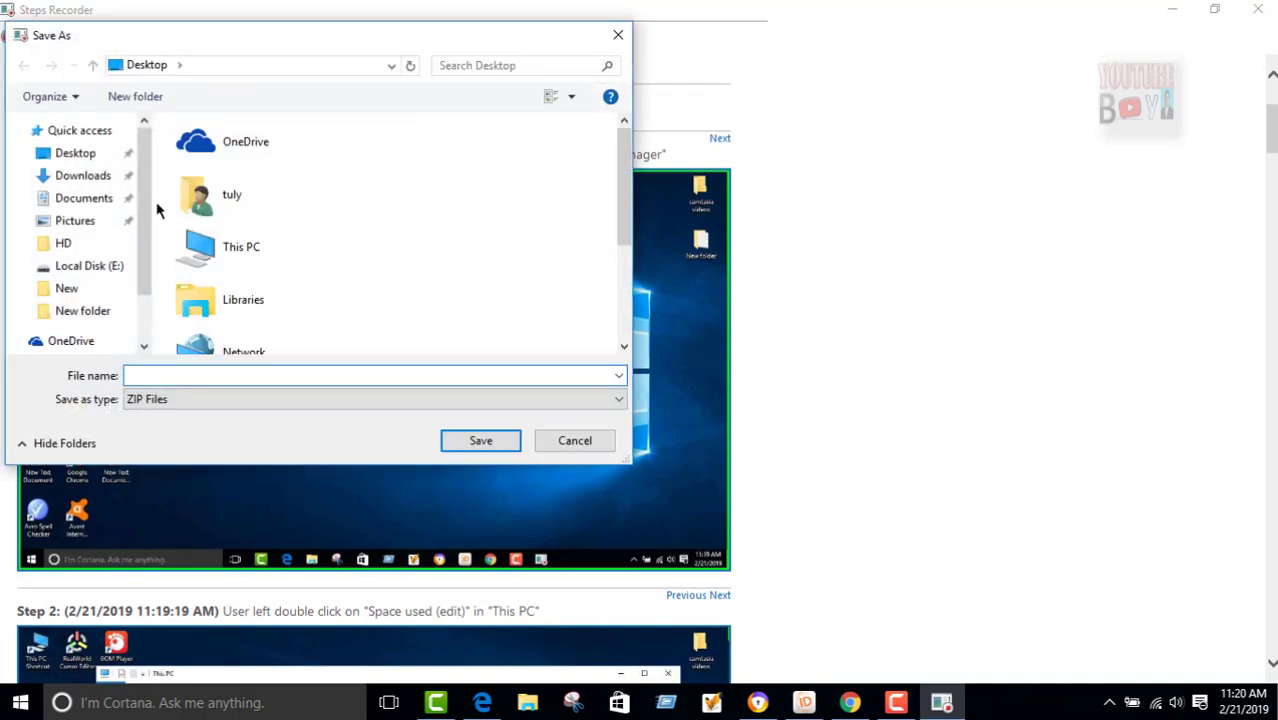
{"action": "left_click", "coordinate": [65, 156]}
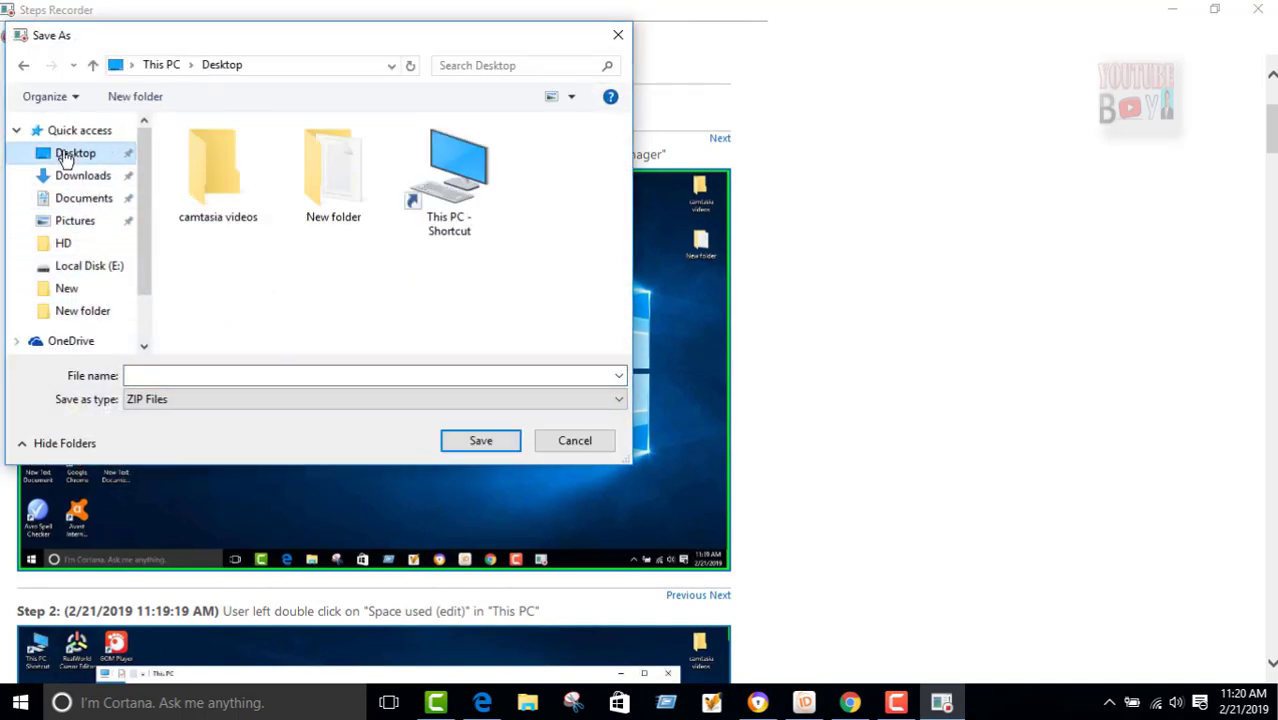
{"action": "left_click", "coordinate": [131, 100]}
{"action": "left_click", "coordinate": [568, 160]}
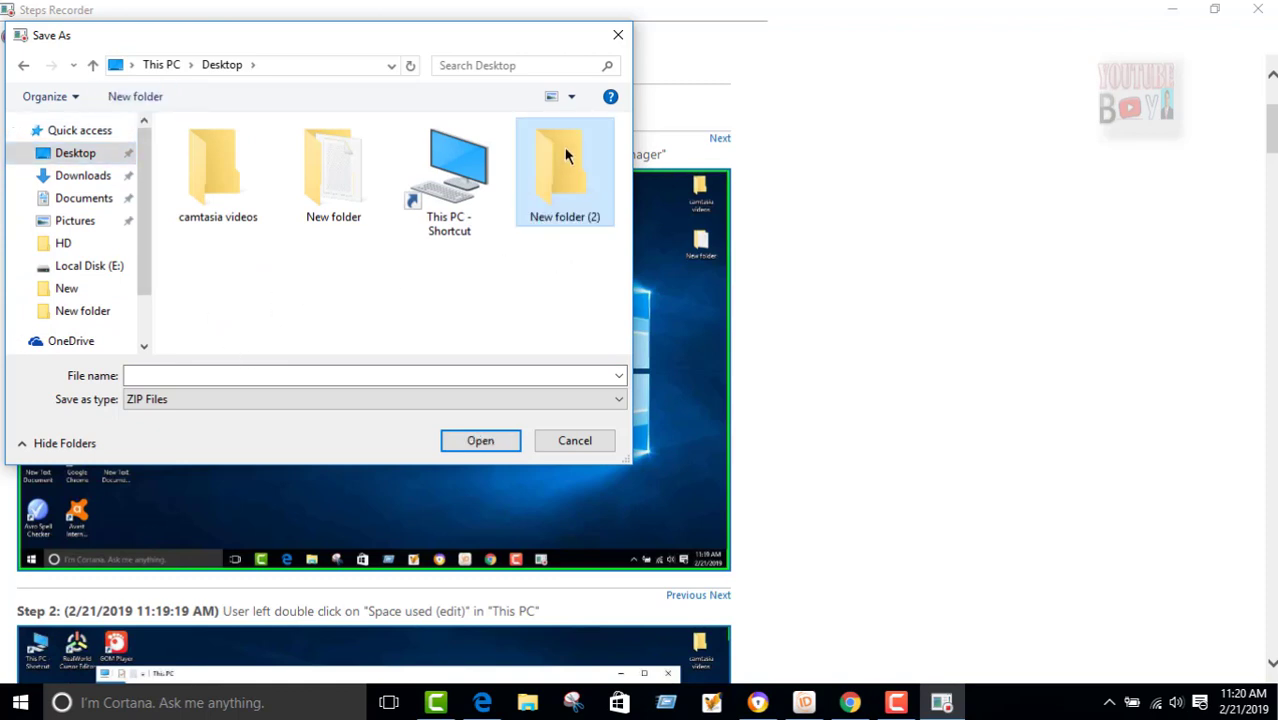
{"action": "double_click", "coordinate": [568, 160]}
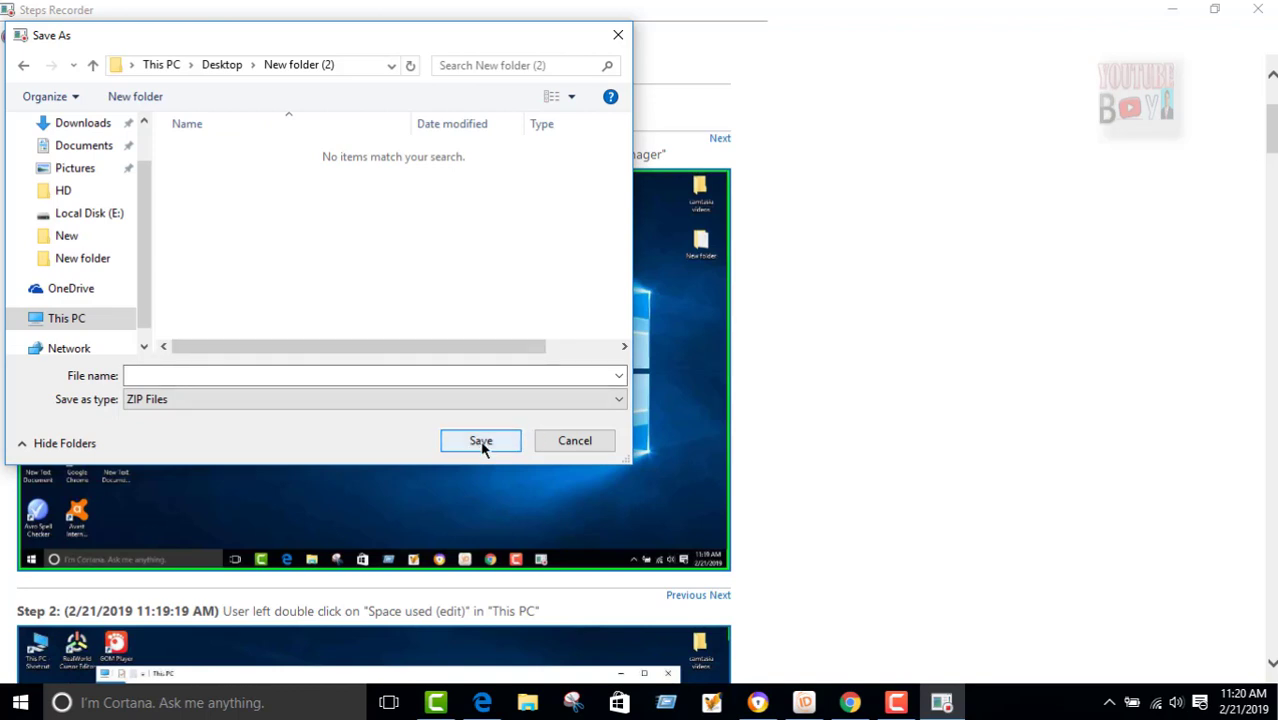
{"action": "left_click", "coordinate": [191, 375]}
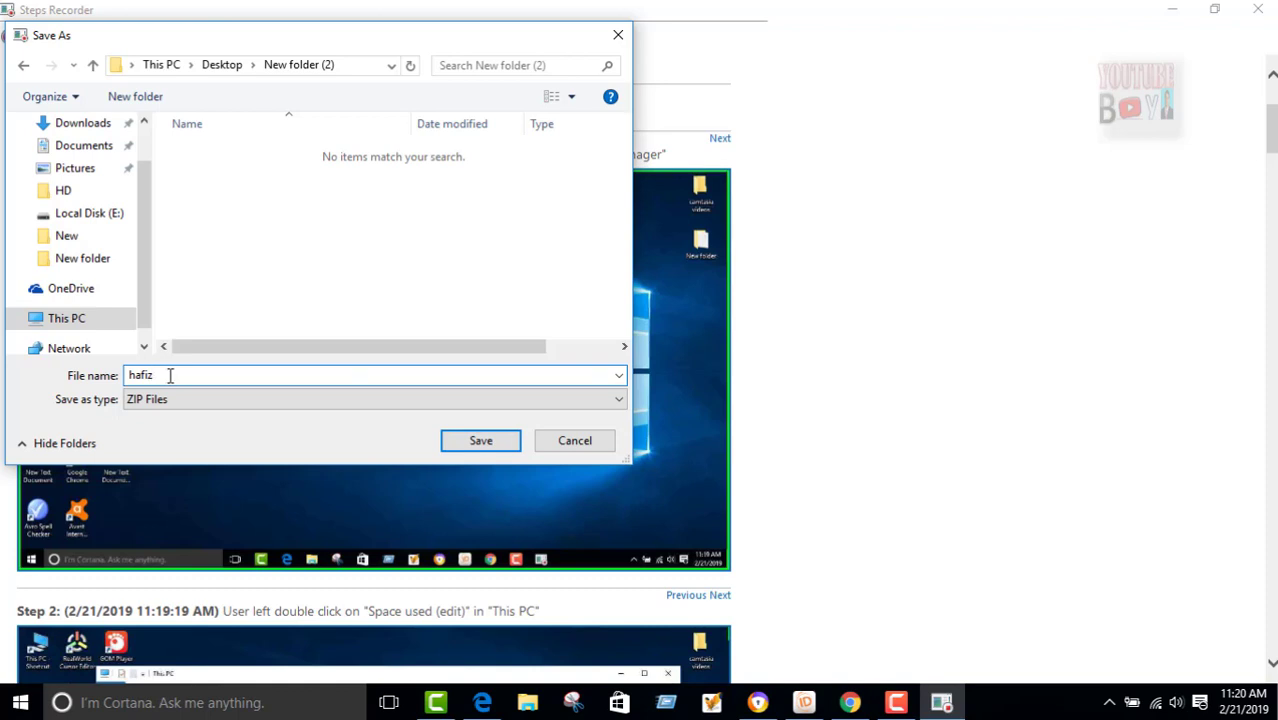
{"action": "left_click", "coordinate": [457, 444]}
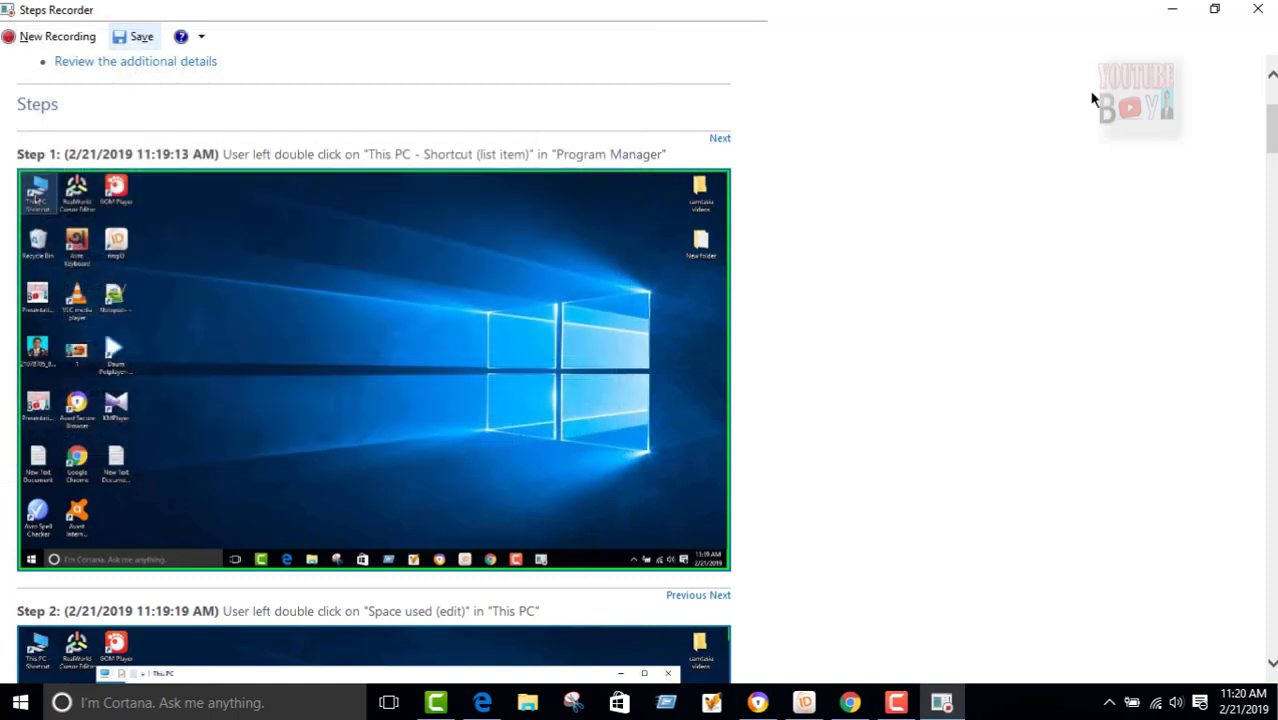
Step: Close Steps Recorder and refresh the desktop
{"action": "left_click", "coordinate": [1257, 10]}
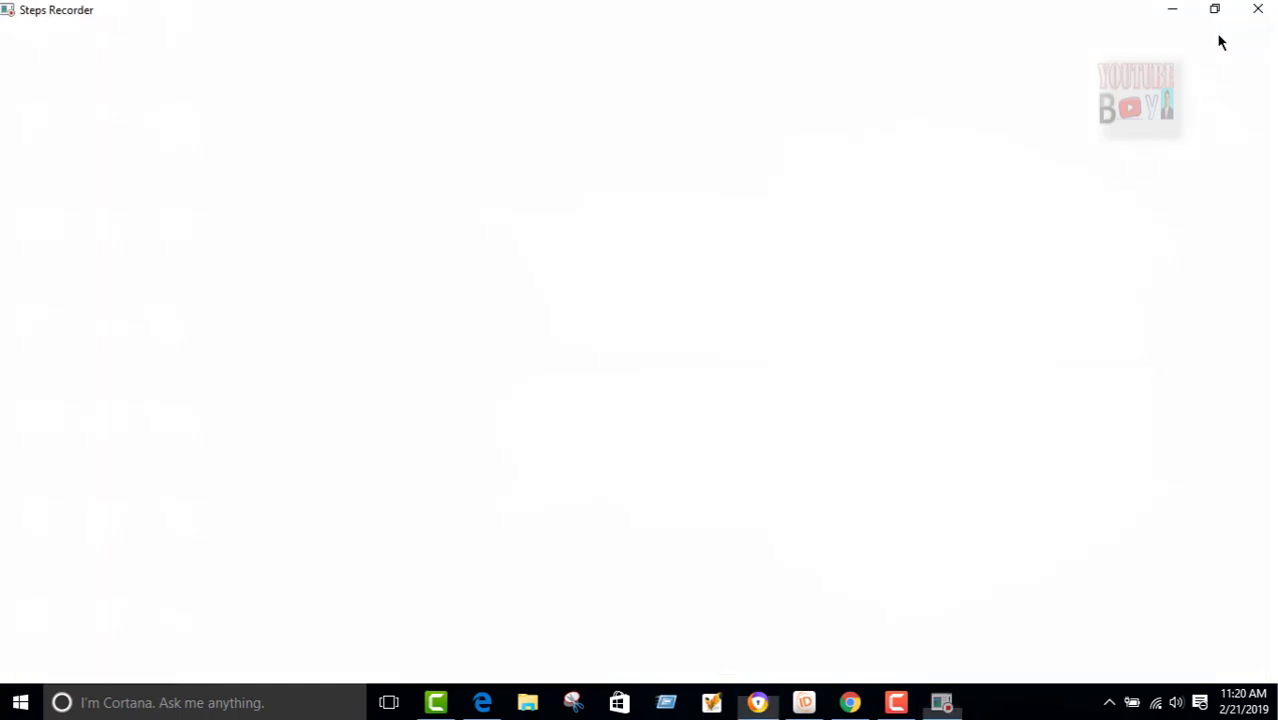
{"action": "right_click", "coordinate": [531, 168]}
{"action": "left_click", "coordinate": [573, 222]}
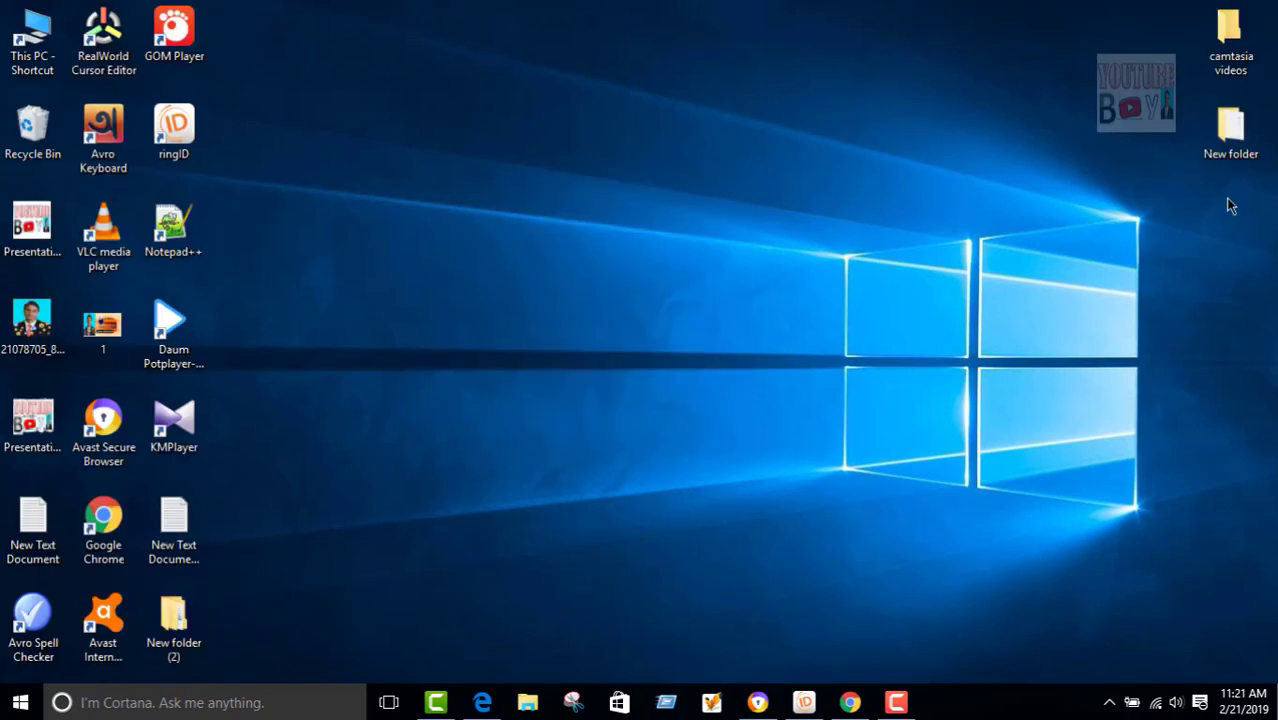
Step: Open the saved ZIP file in the desktop's New folder (2) and open its Recording_20190221_1120 document
{"action": "double_click", "coordinate": [171, 624]}
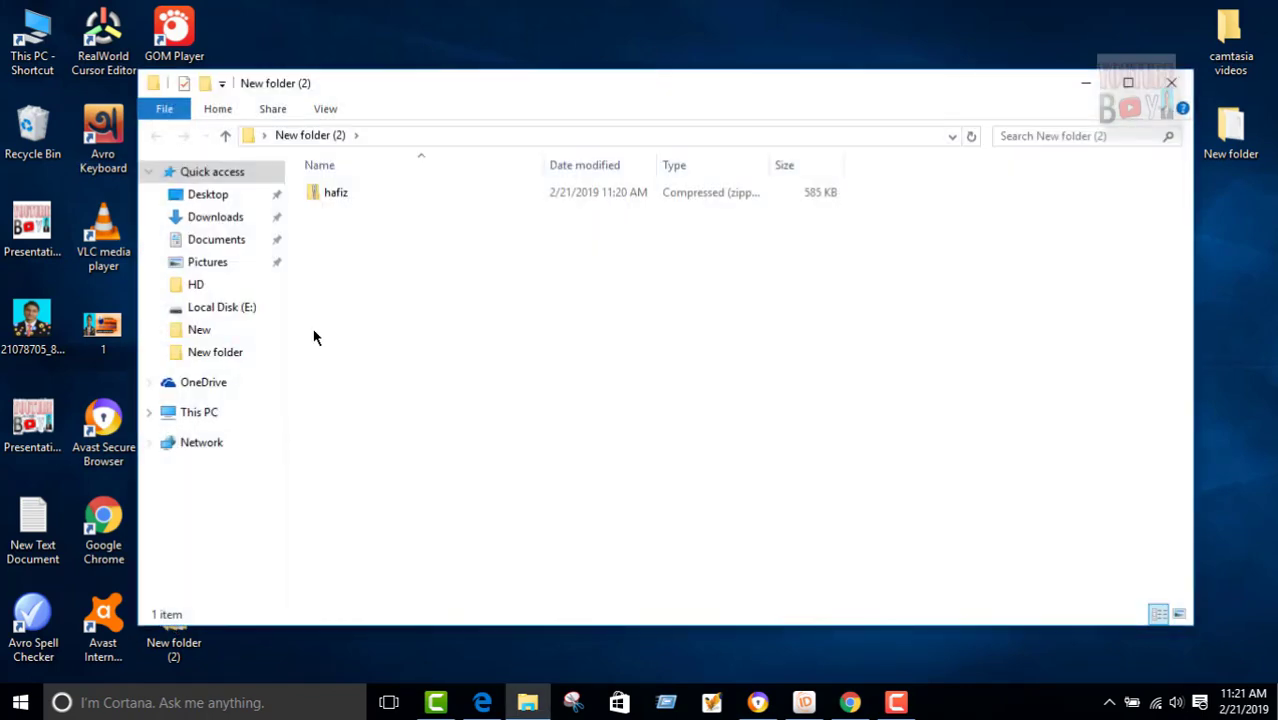
{"action": "double_click", "coordinate": [322, 190]}
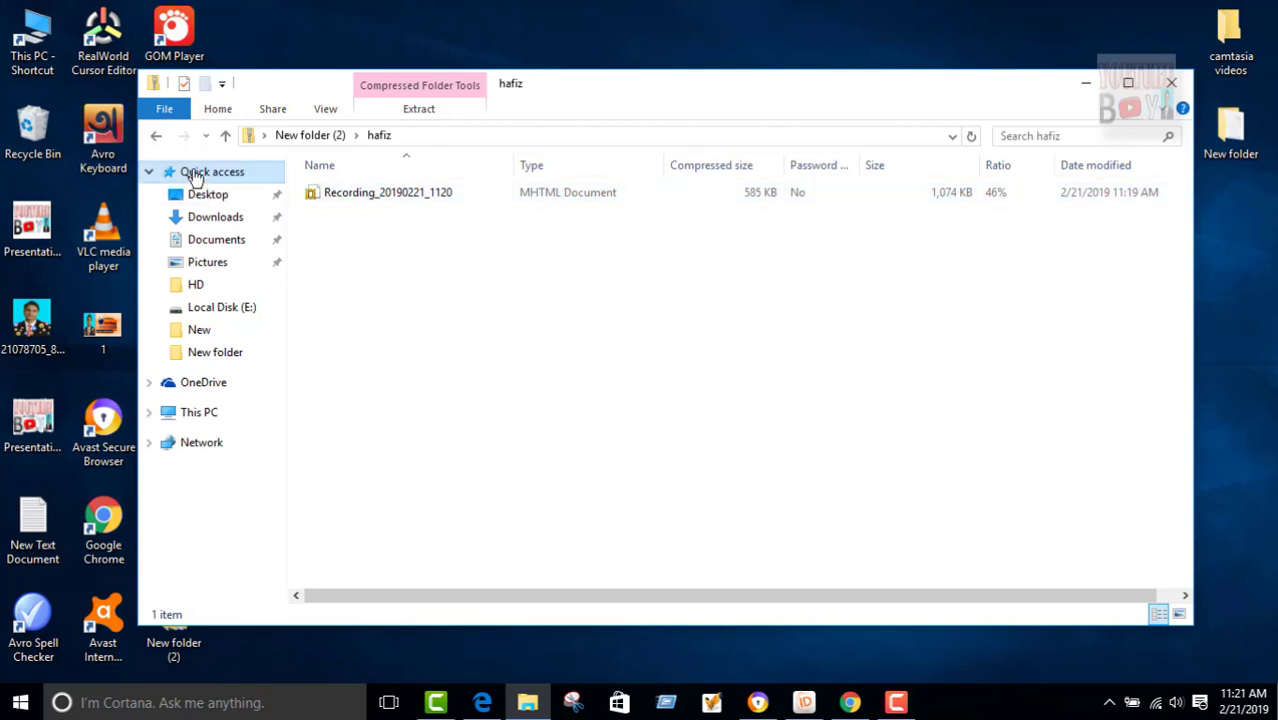
{"action": "double_click", "coordinate": [350, 196]}
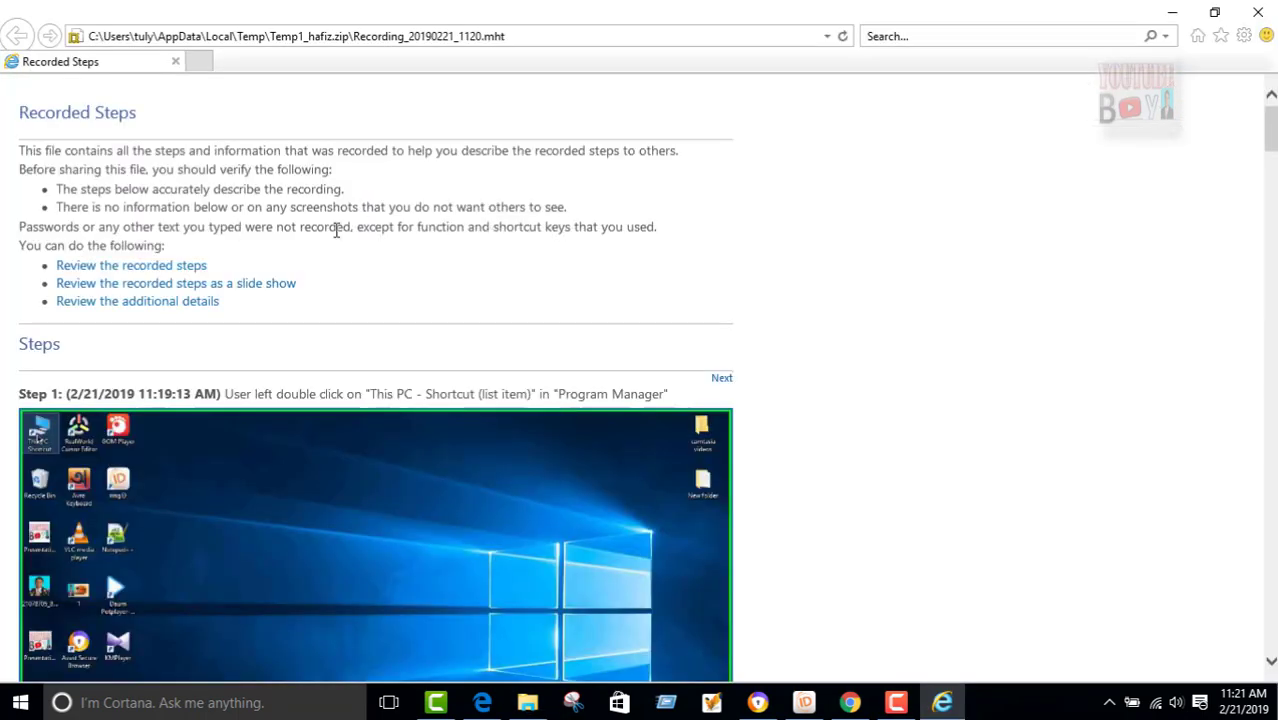
Step: Review the recorded steps and screenshots in the opened document from Step 1 to Step 12, and minimize the browser window
{"action": "scroll", "coordinate": [422, 325], "scroll_direction": "down", "scroll_amount": 6}
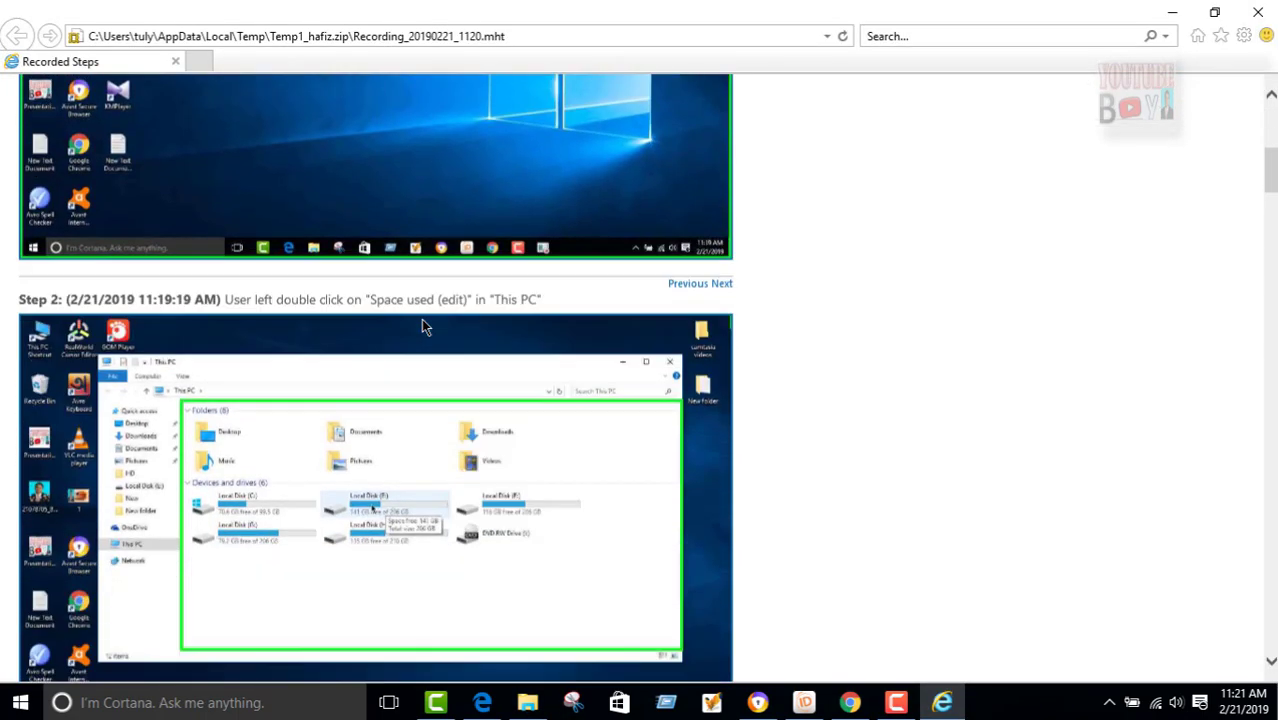
{"action": "scroll", "coordinate": [350, 327], "scroll_direction": "up", "scroll_amount": 6}
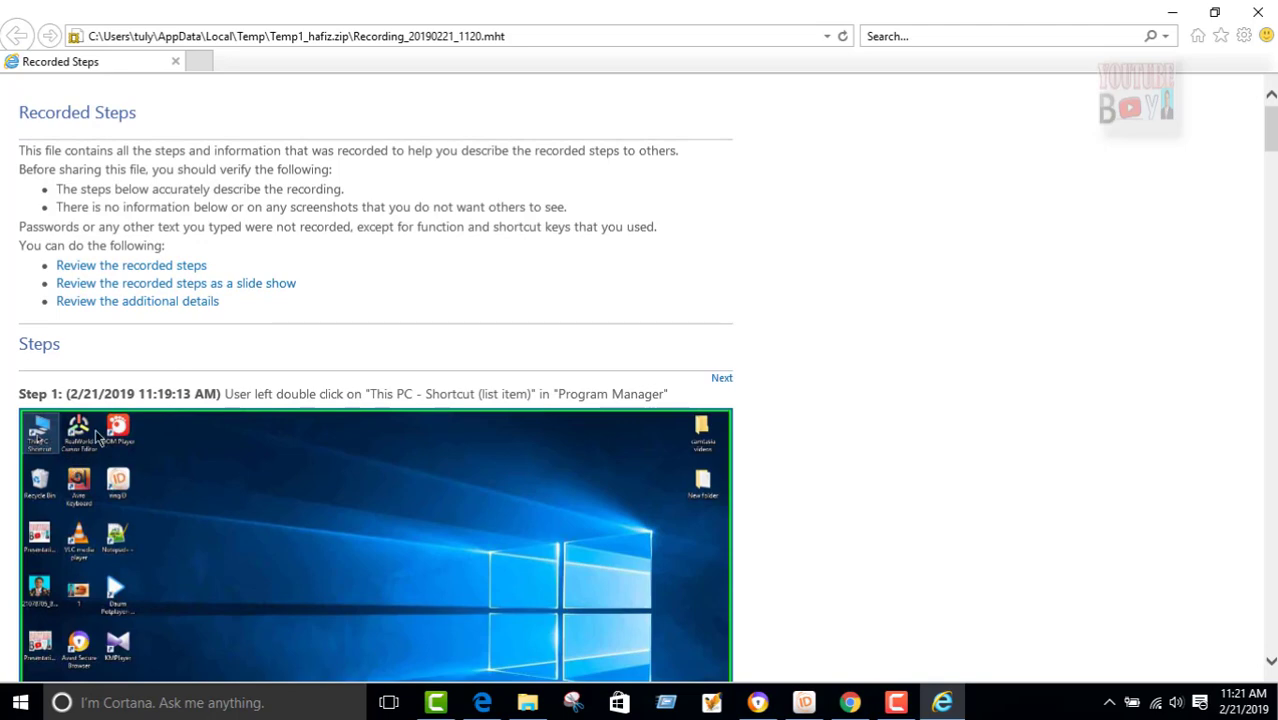
{"action": "scroll", "coordinate": [40, 397], "scroll_direction": "down", "scroll_amount": 6}
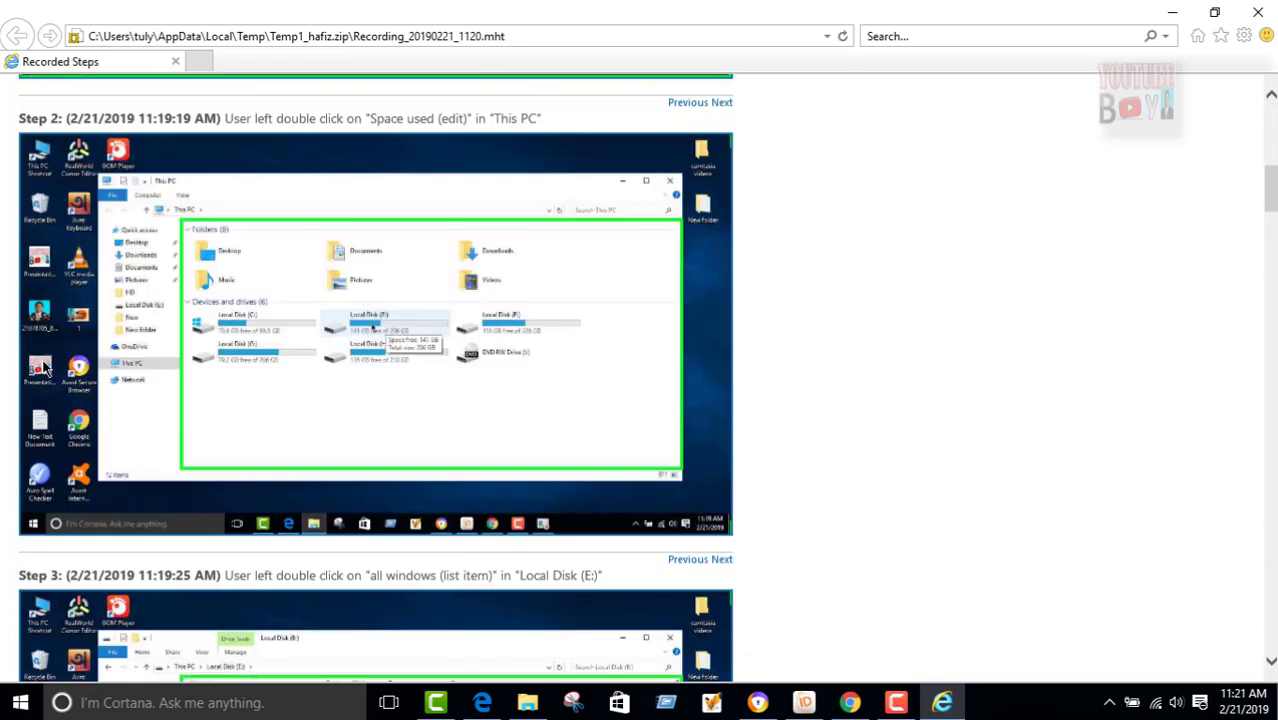
{"action": "scroll", "coordinate": [70, 564], "scroll_direction": "down", "scroll_amount": 5}
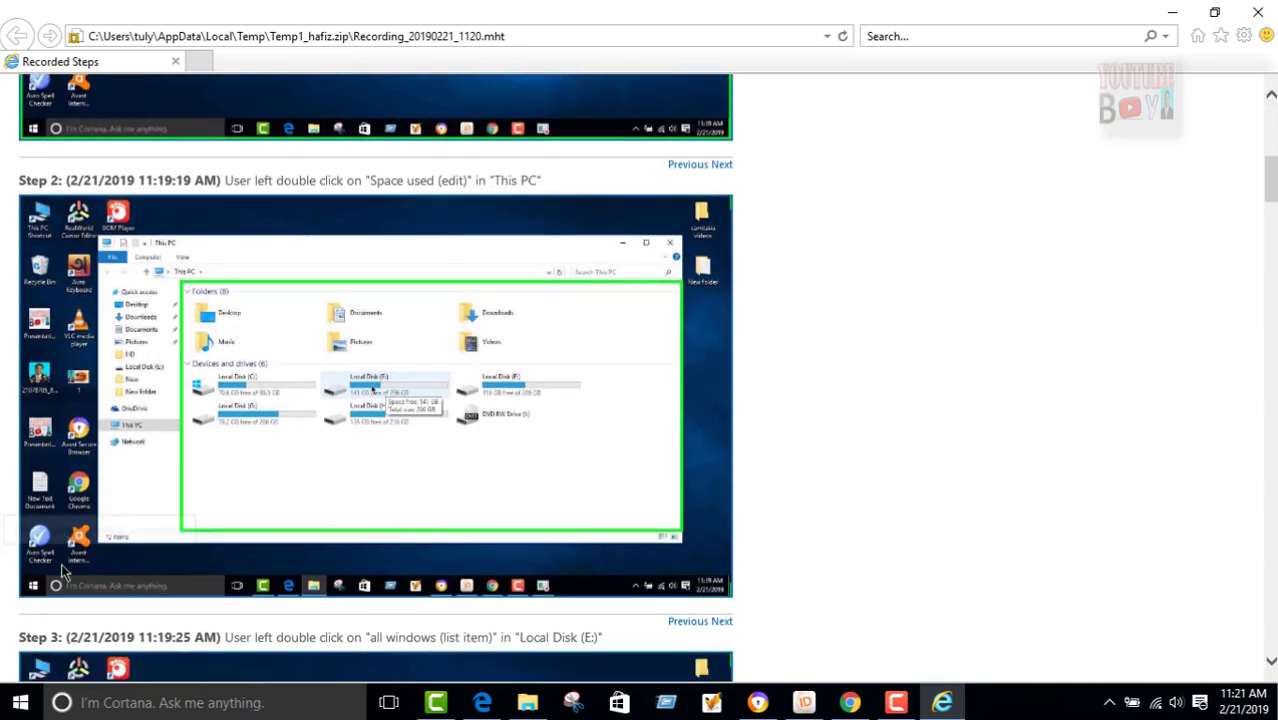
{"action": "scroll", "coordinate": [70, 562], "scroll_direction": "down", "scroll_amount": 1}
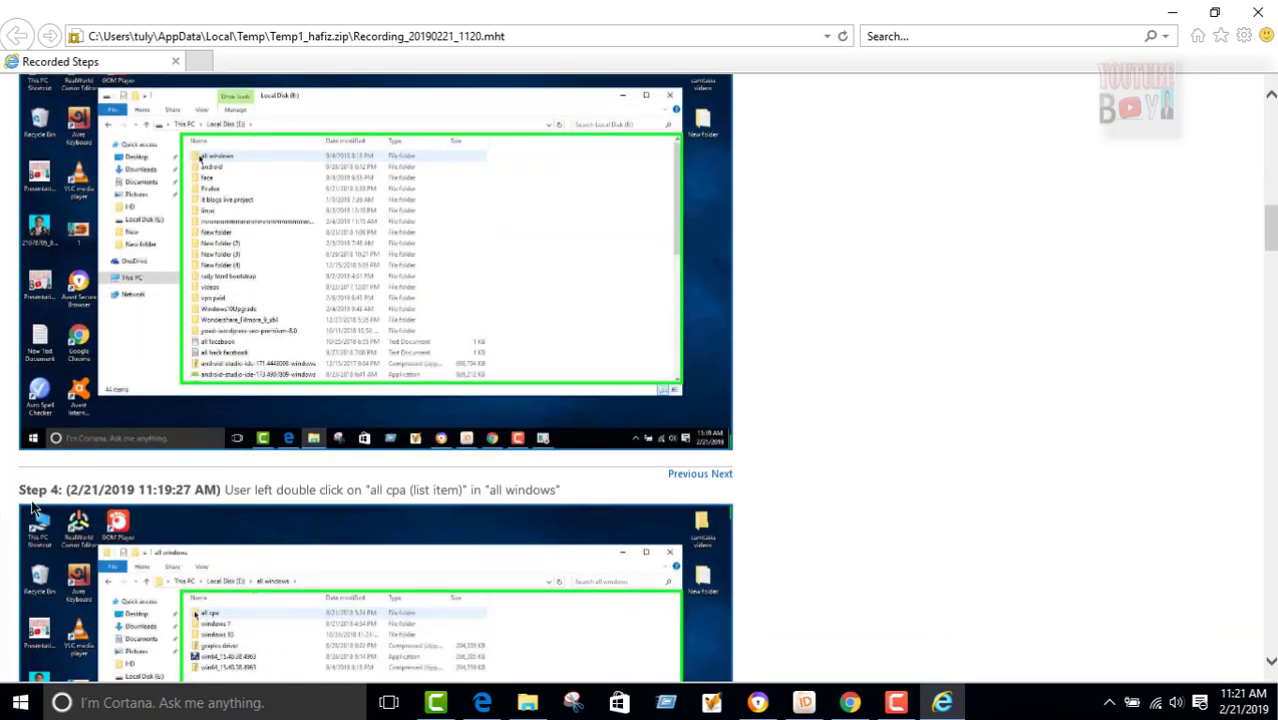
{"action": "scroll", "coordinate": [84, 497], "scroll_direction": "down", "scroll_amount": 5}
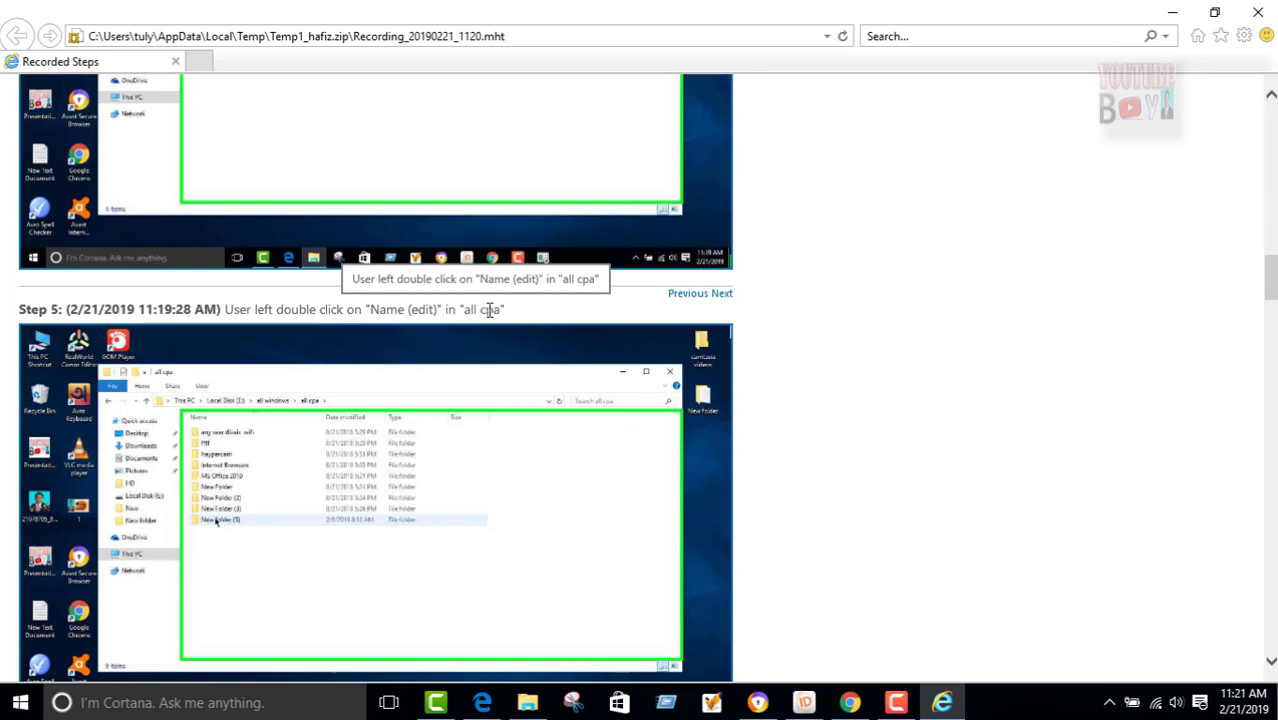
{"action": "scroll", "coordinate": [490, 309], "scroll_direction": "down", "scroll_amount": 4}
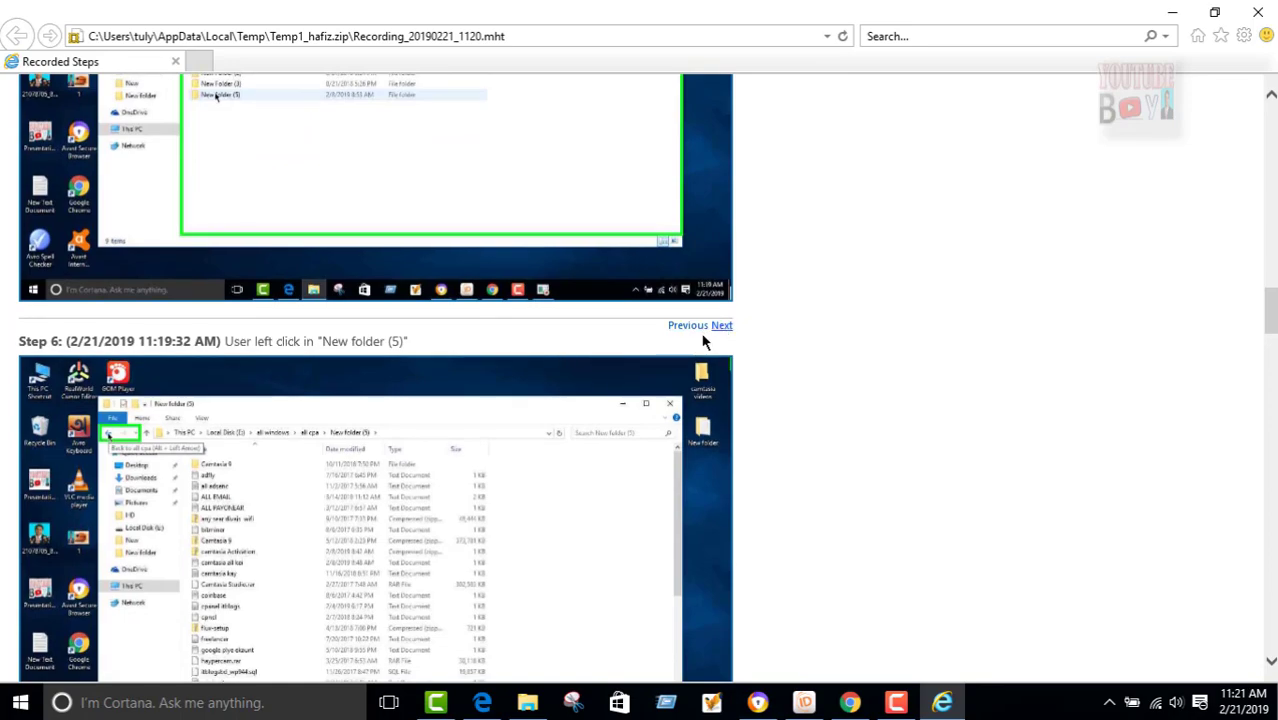
{"action": "scroll", "coordinate": [322, 371], "scroll_direction": "down", "scroll_amount": 15}
{"action": "scroll", "coordinate": [378, 342], "scroll_direction": "down", "scroll_amount": 10}
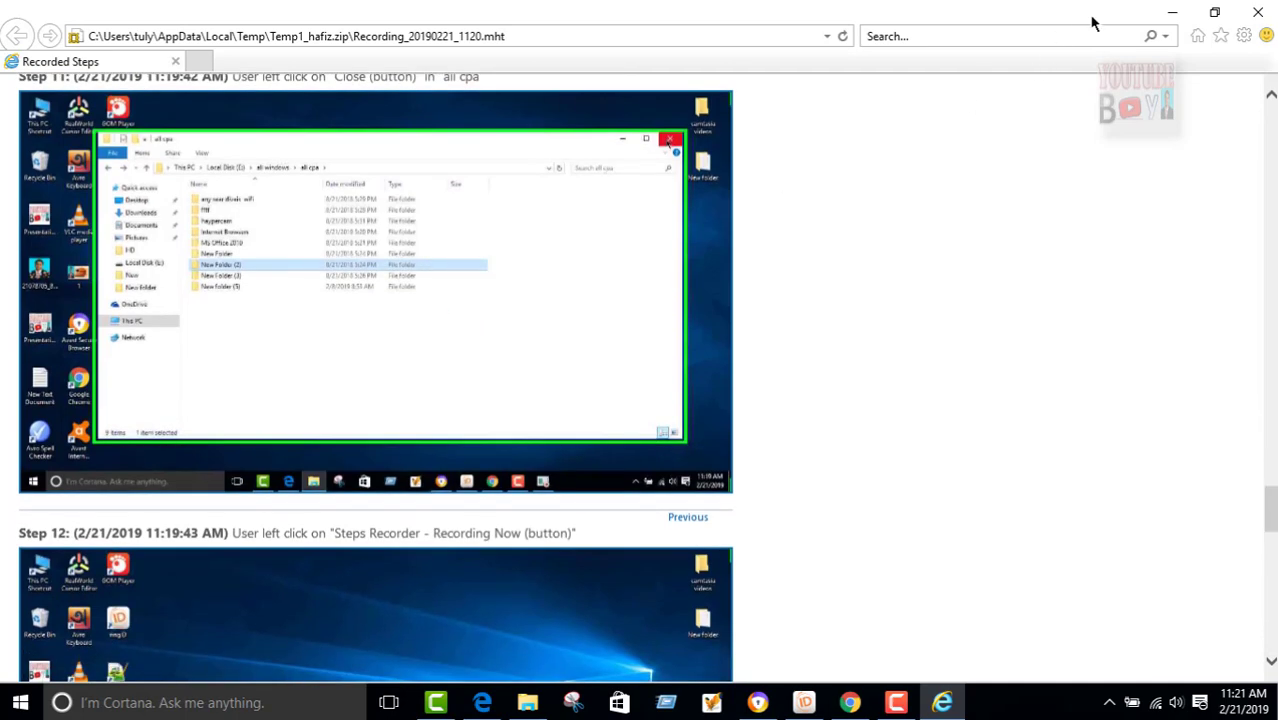
{"action": "left_click", "coordinate": [1174, 13]}
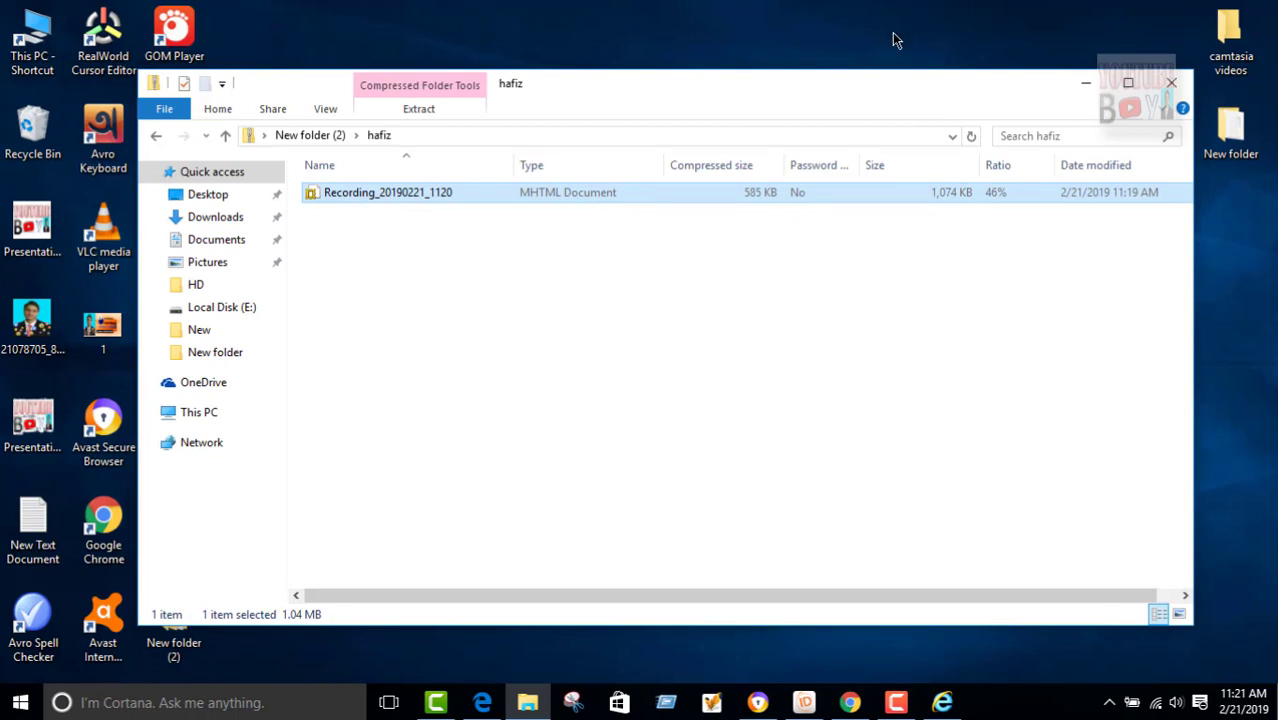
{"action": "right_click", "coordinate": [786, 36]}
{"action": "left_click", "coordinate": [835, 88]}
{"action": "right_click", "coordinate": [753, 42]}
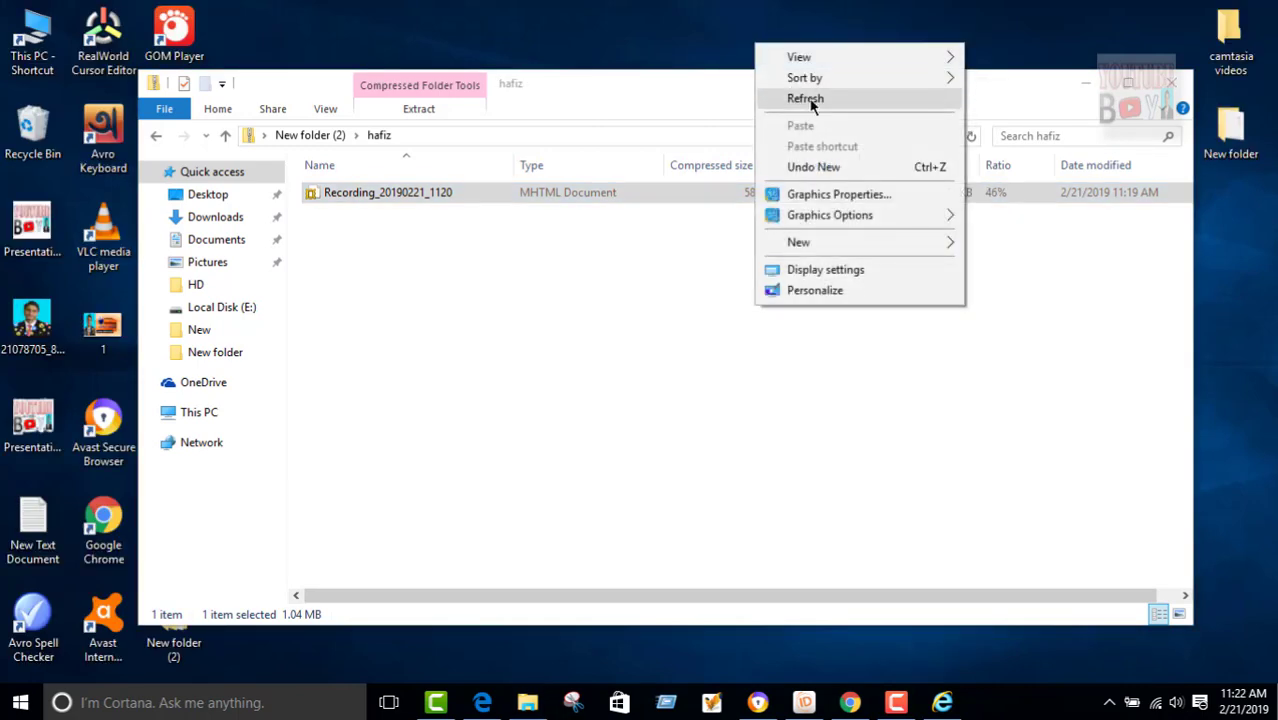
{"action": "left_click", "coordinate": [812, 100]}
{"action": "right_click", "coordinate": [729, 39]}
{"action": "left_click", "coordinate": [764, 93]}
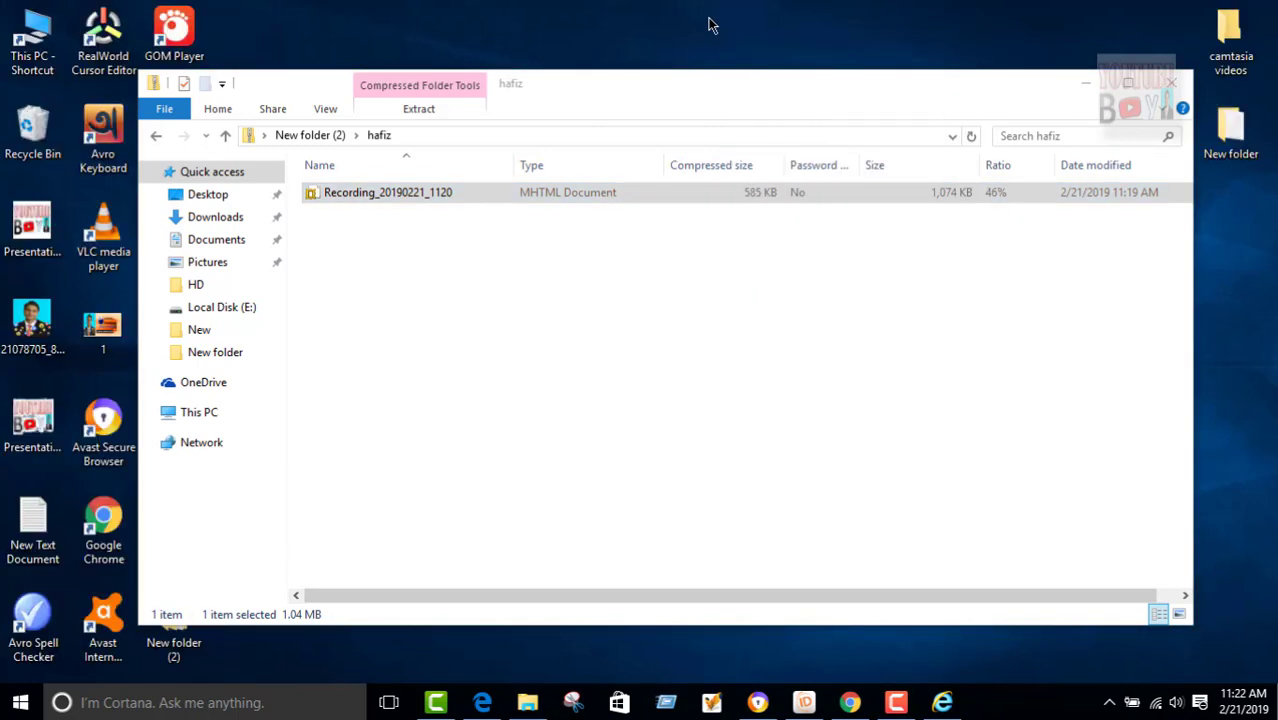
{"action": "right_click", "coordinate": [710, 19]}
{"action": "left_click", "coordinate": [752, 76]}
{"action": "right_click", "coordinate": [690, 14]}
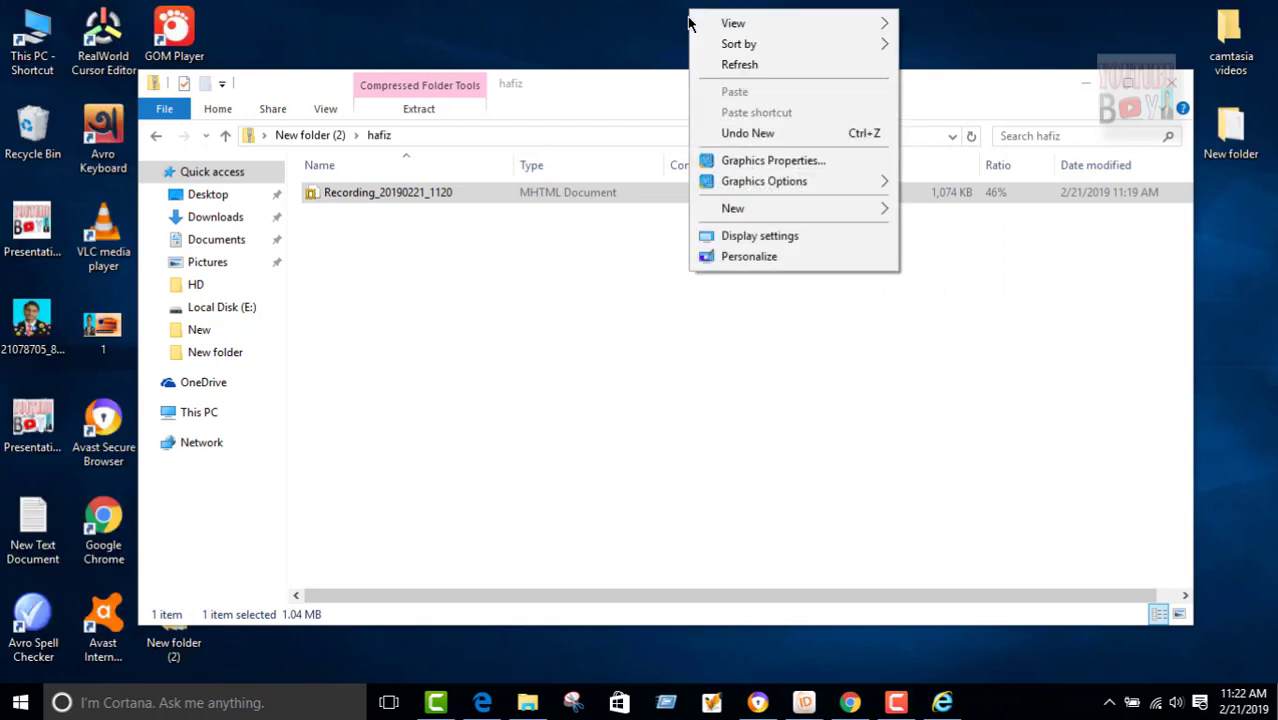
{"action": "key", "text": "alt+Tab"}
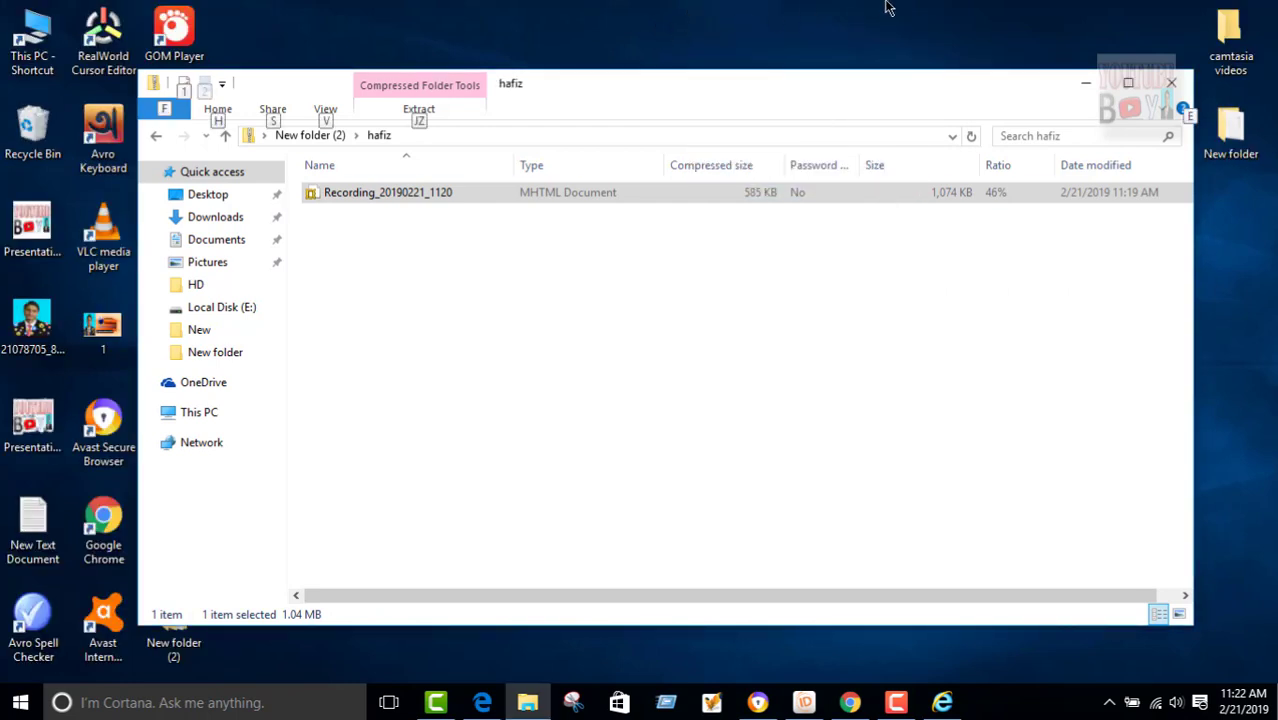